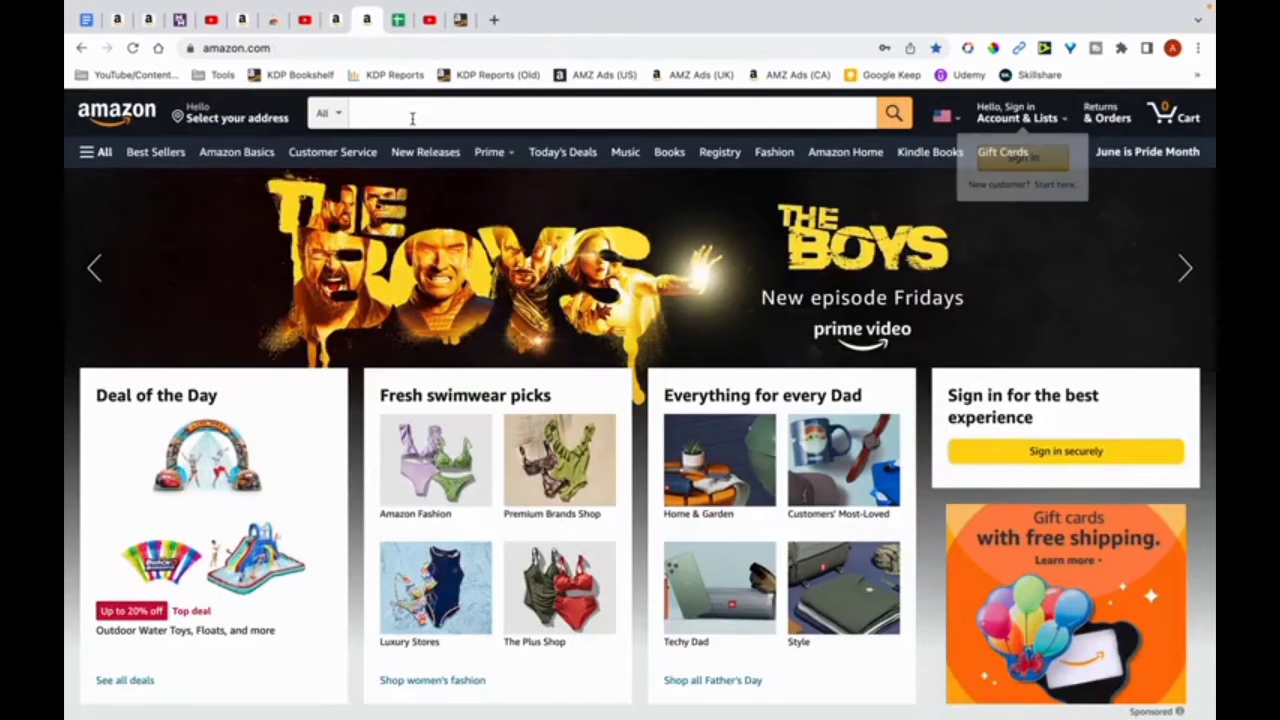
Step: Look up Amazon's search suggestions for "mood tracker" without running the search
click(412, 118)
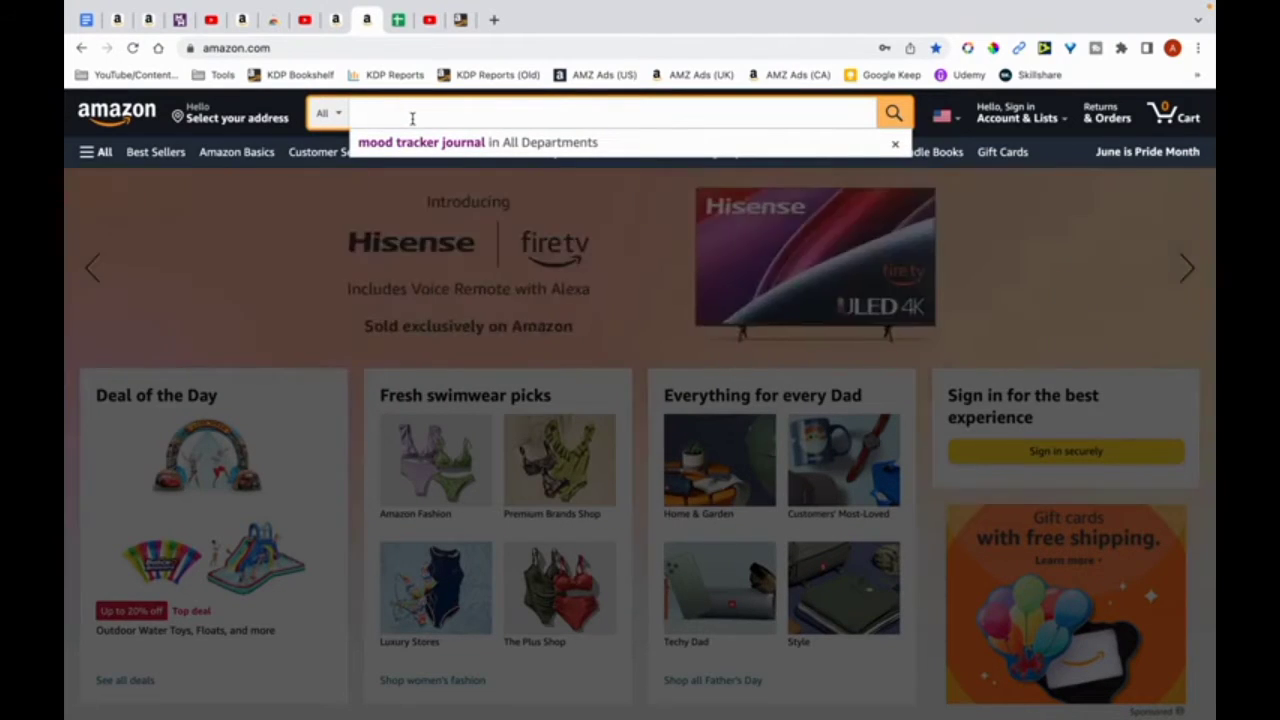
text(mood tracke)
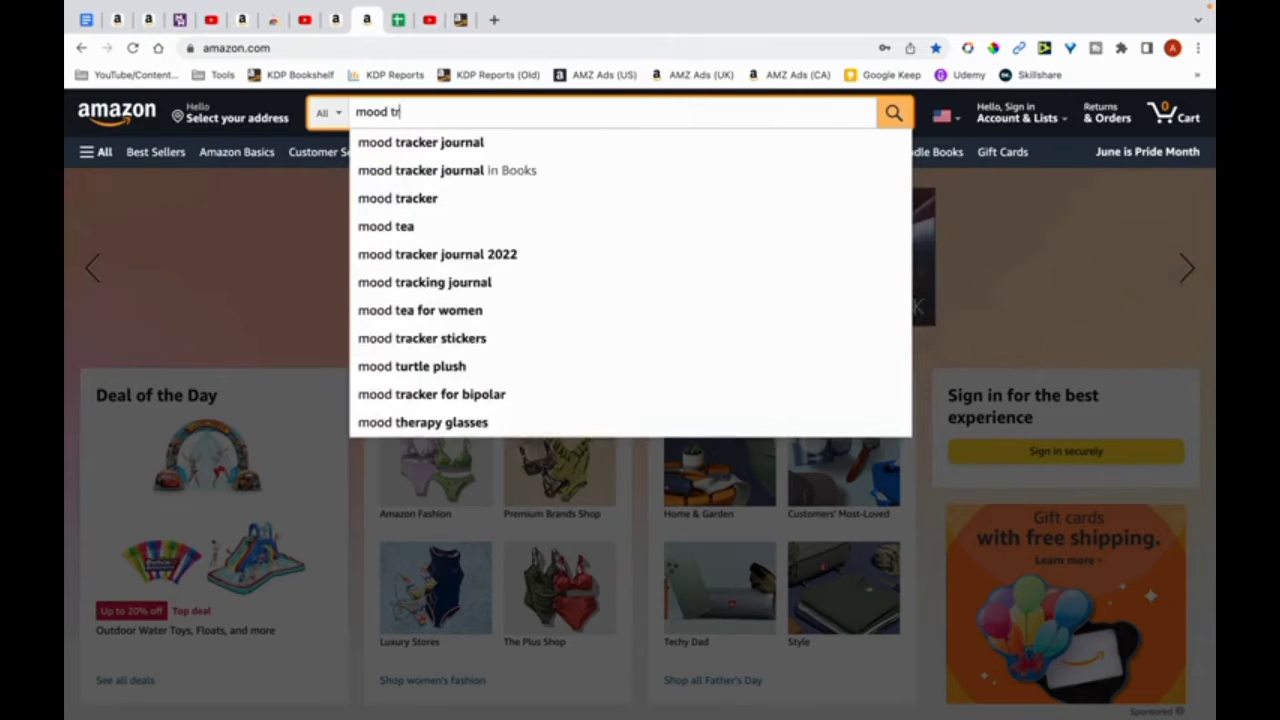
text(r)
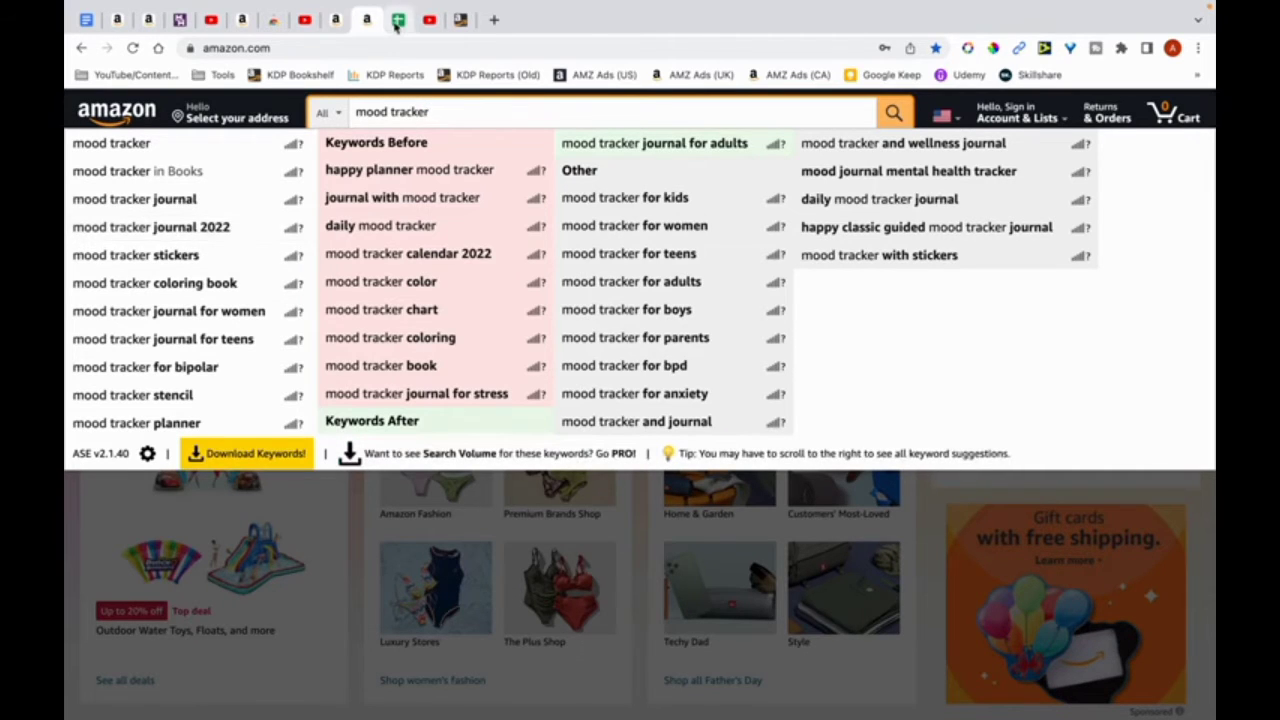
Step: In the Mood Tracker Journal KW's Google Sheet, enter "mood tracker journal 2022" in A3 and "2023" in E3
key(ctrl+Tab)
click(148, 254)
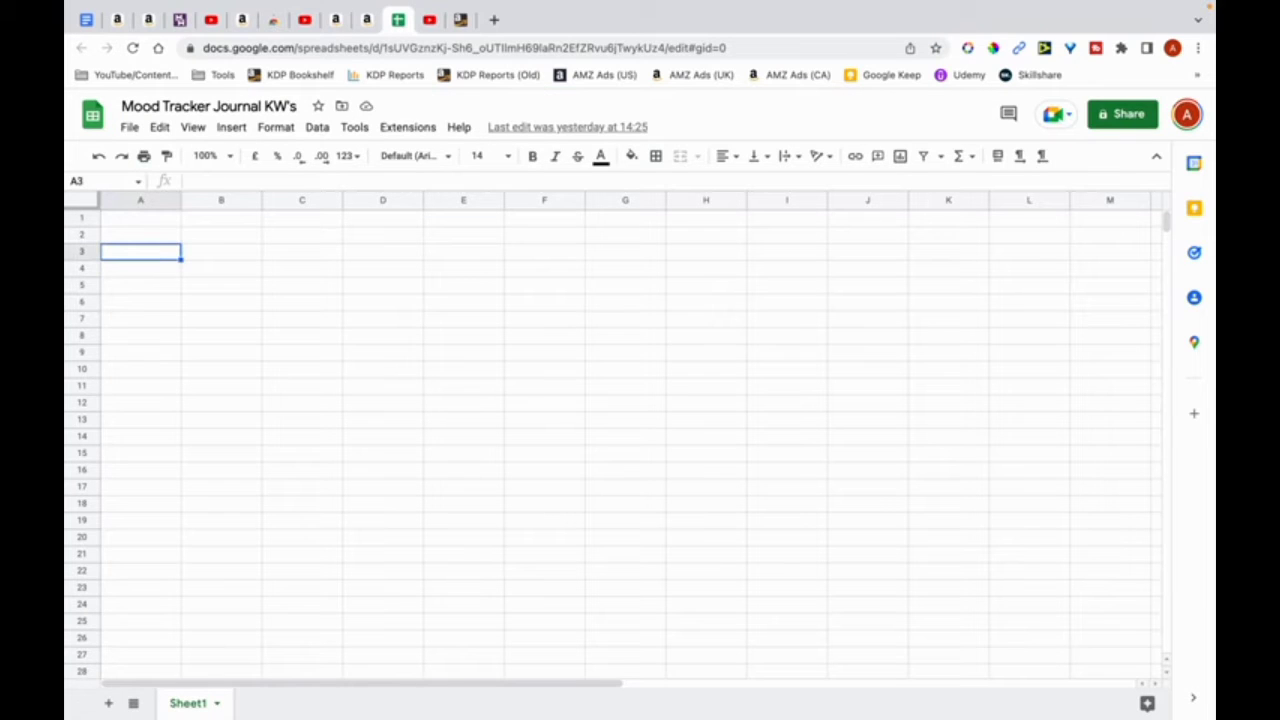
text(mood tracker journal 2022)
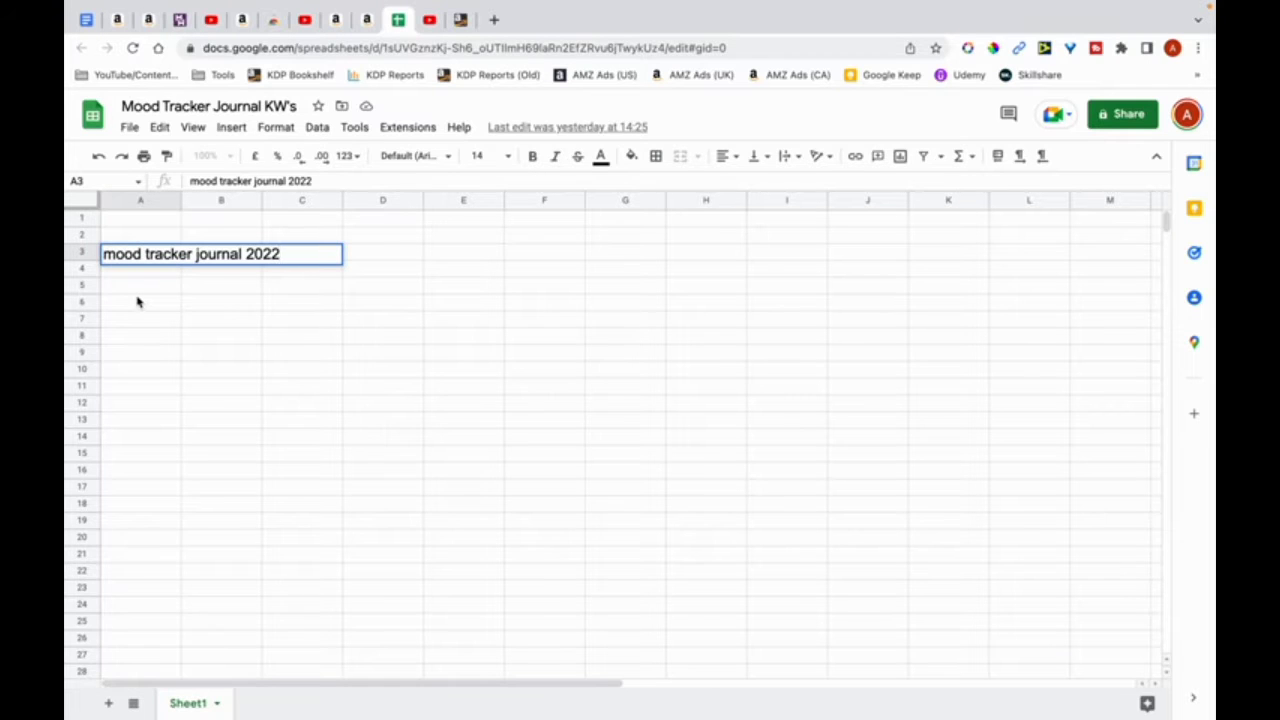
click(137, 302)
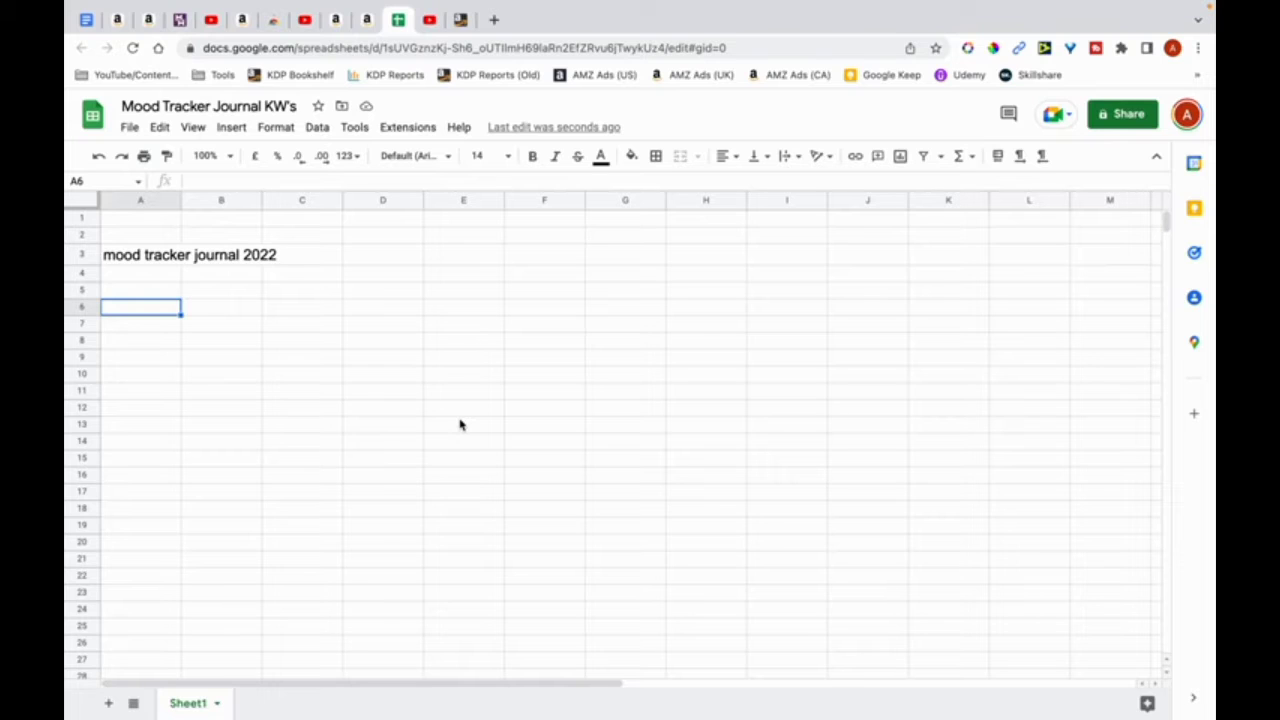
click(459, 258)
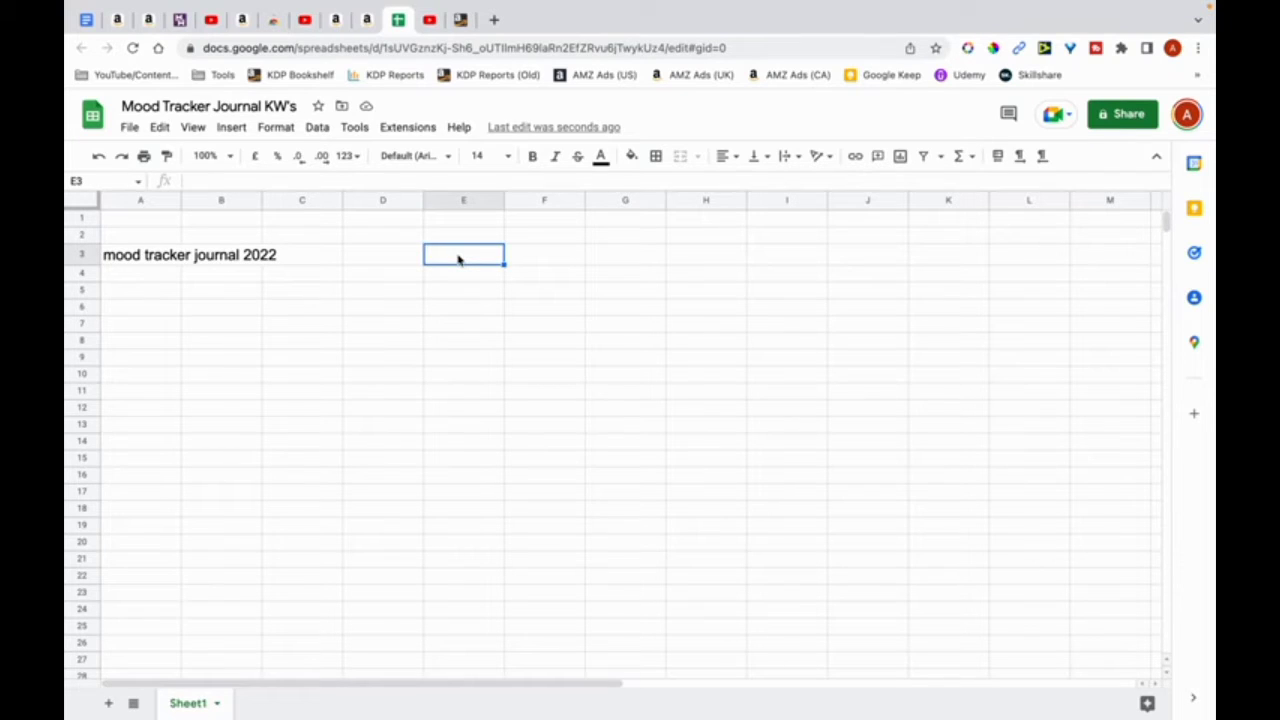
text(2023)
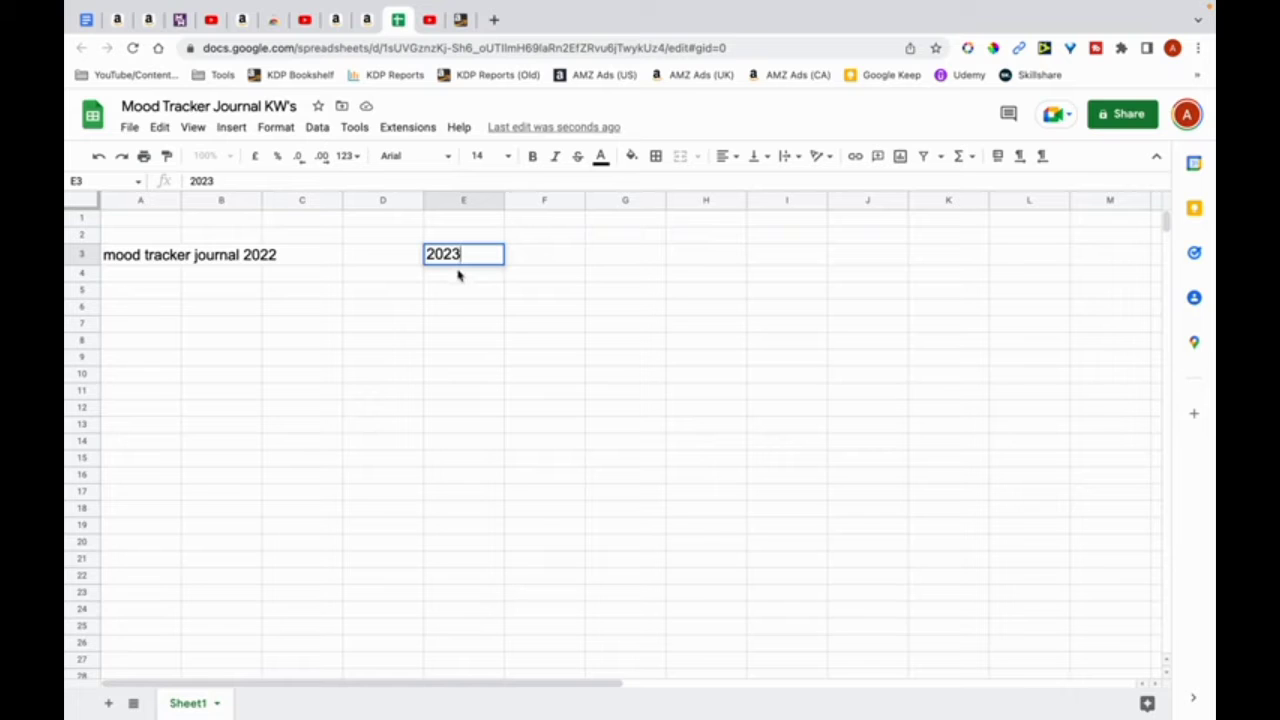
Step: Using Amazon's suggestions, reuse the A3 phrase in the sheet for "mood tracker journal for women" in A4 and "mood tracker journal for teens" in A5
key(ctrl+shift+Tab)
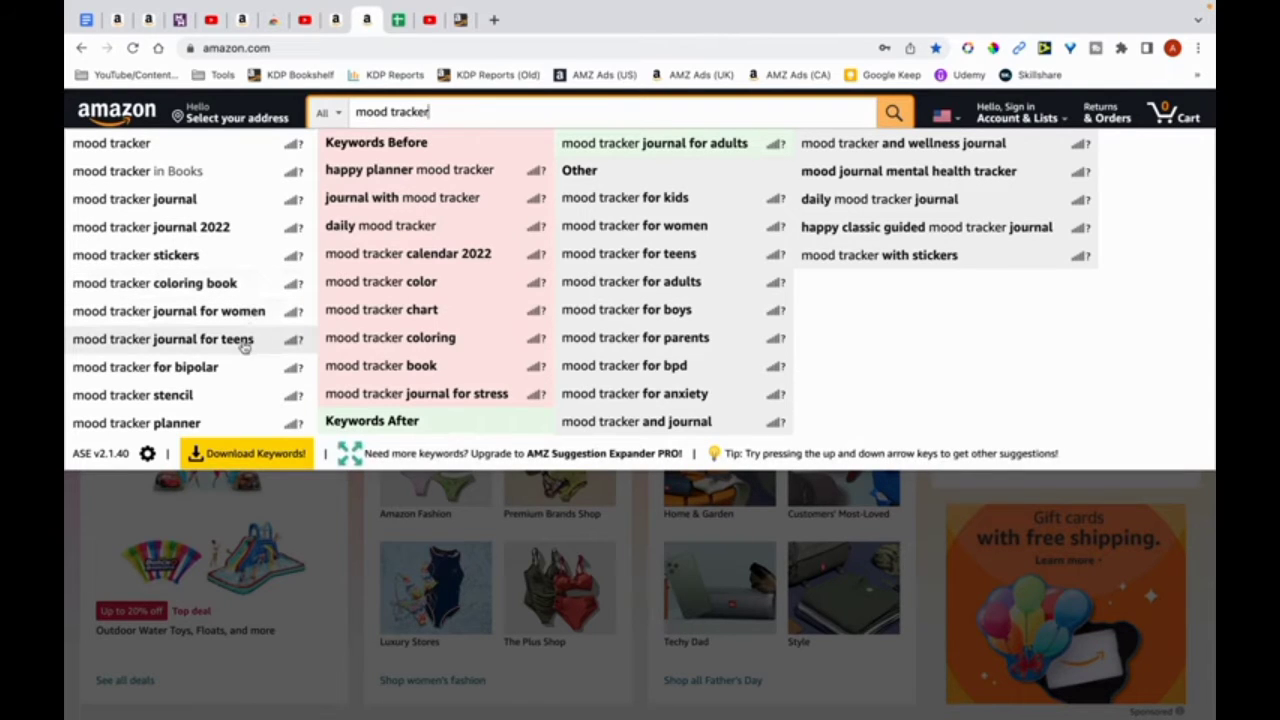
click(398, 19)
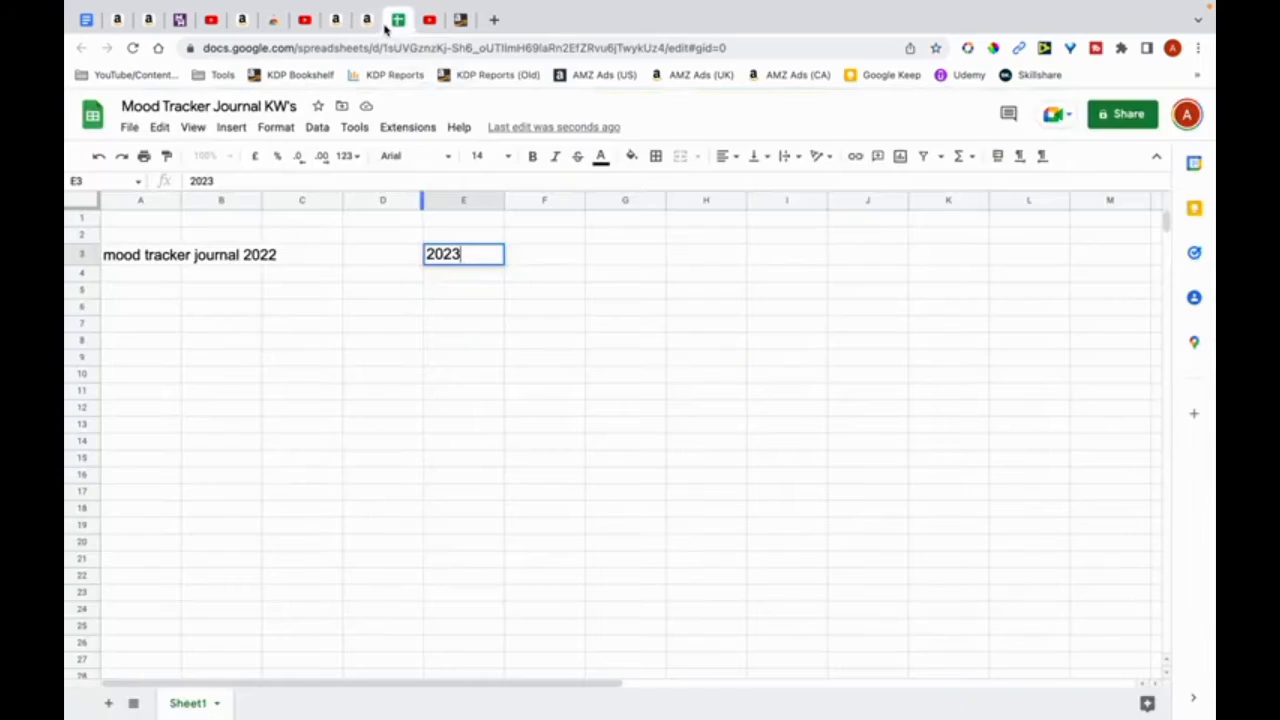
click(162, 259)
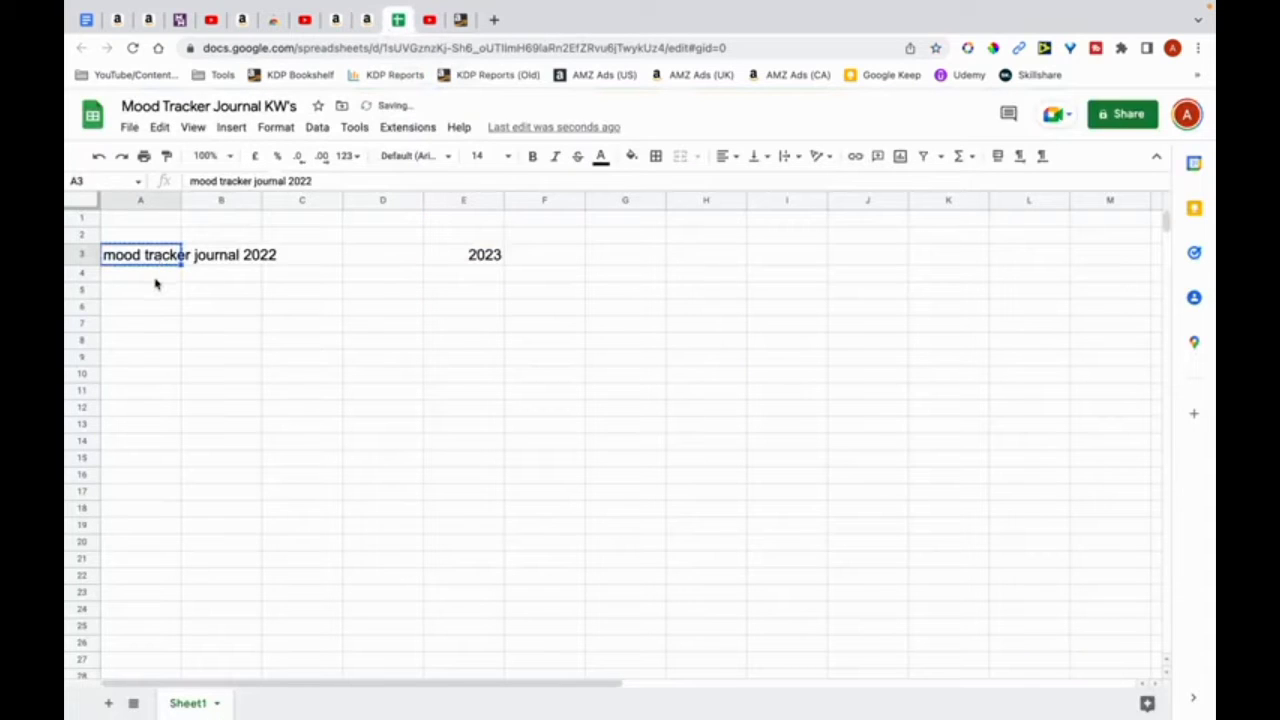
key(ctrl+c)
click(155, 282)
key(ctrl+v)
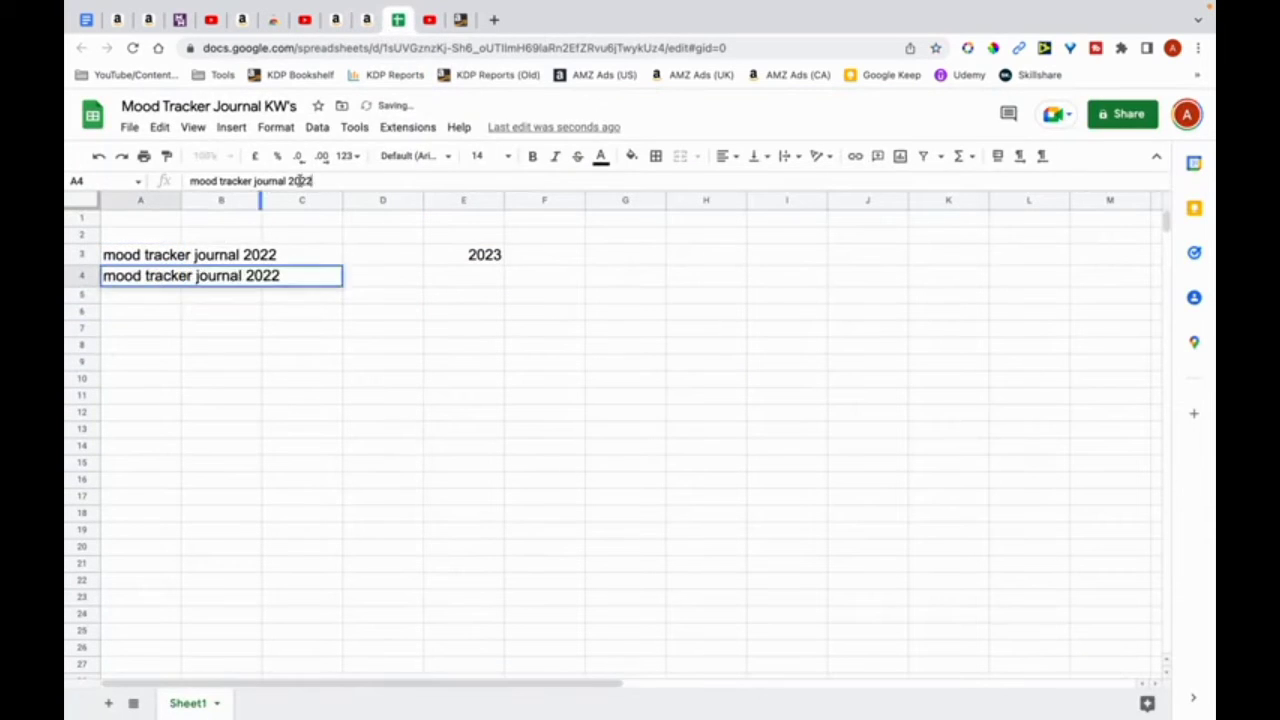
mouse_move(313, 181)
mouse_down()
mouse_move(258, 181)
mouse_move(288, 181)
mouse_up()
text(fo)
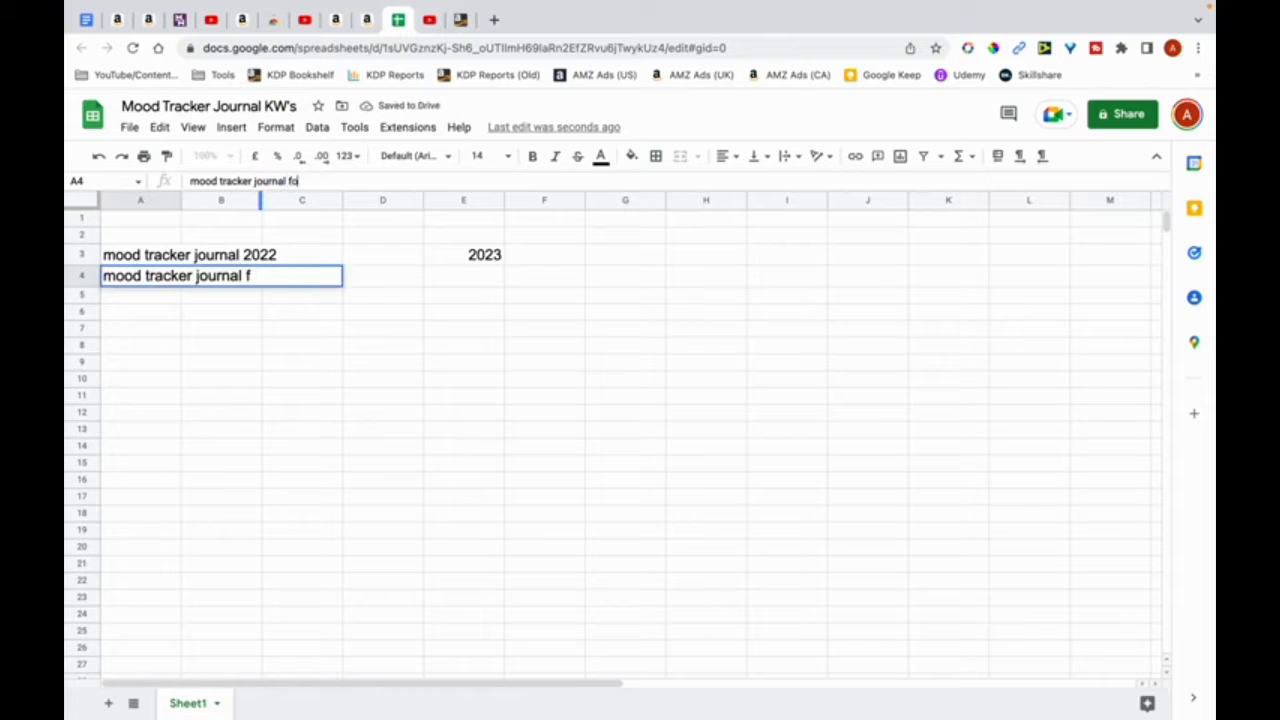
text(r women)
key(Return)
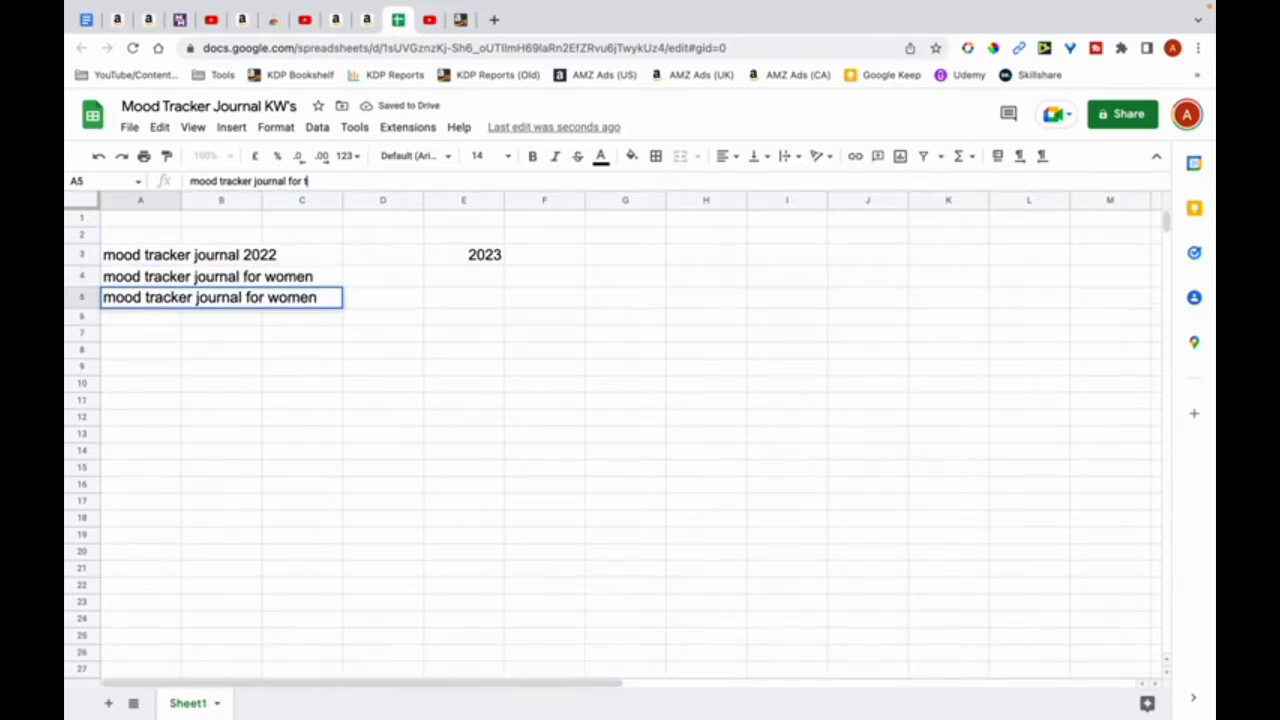
text(een)
Step: Check Amazon's suggestions, then list the single keywords daily, chart, men, anxiety and teens in cells E4 to E8 of the sheet
key(ctrl+shift+Tab)
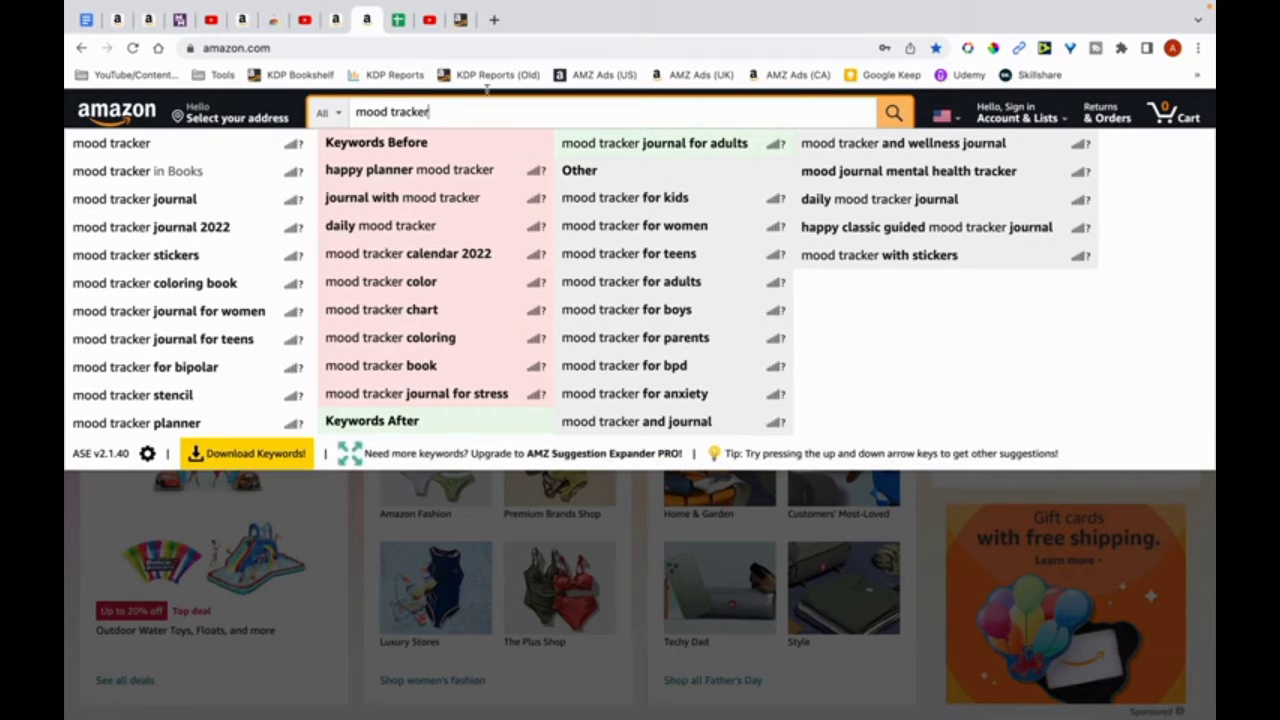
key(ctrl+Tab)
text(daily)
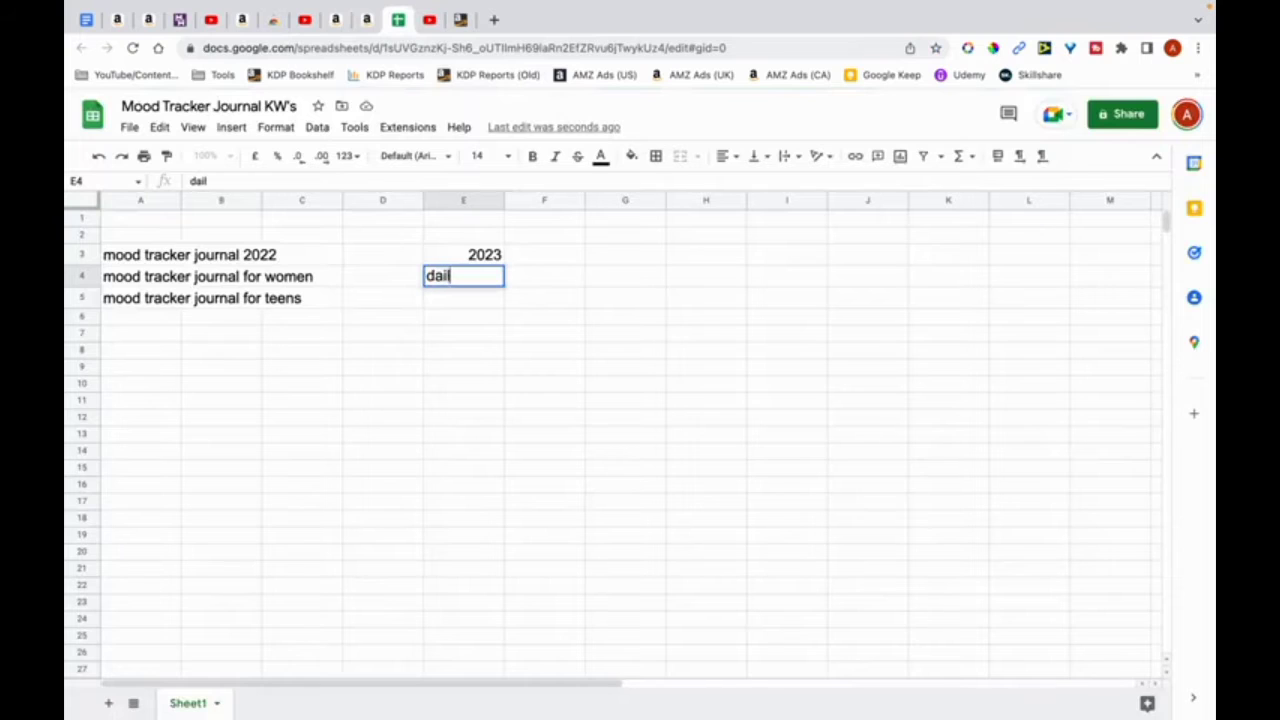
click(464, 309)
text(chart)
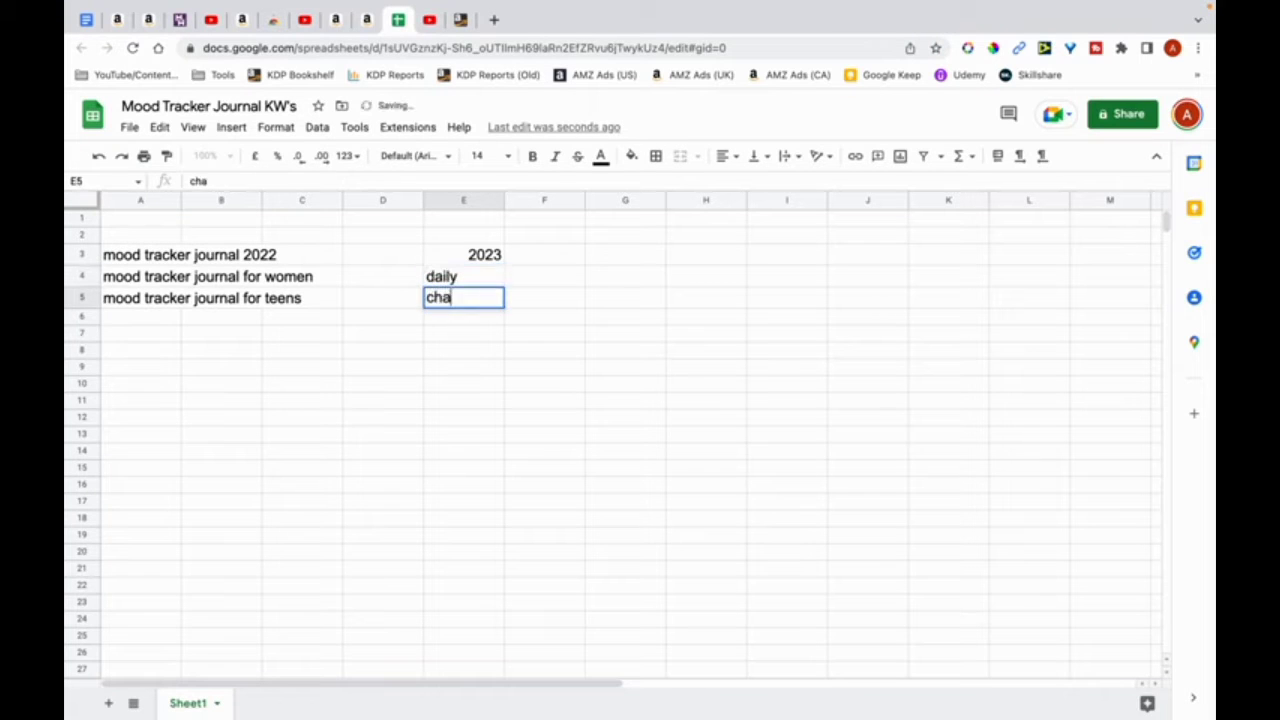
key(Return)
text(men)
key(Return)
text(anxiety)
key(Return)
text(teen)
text(s)
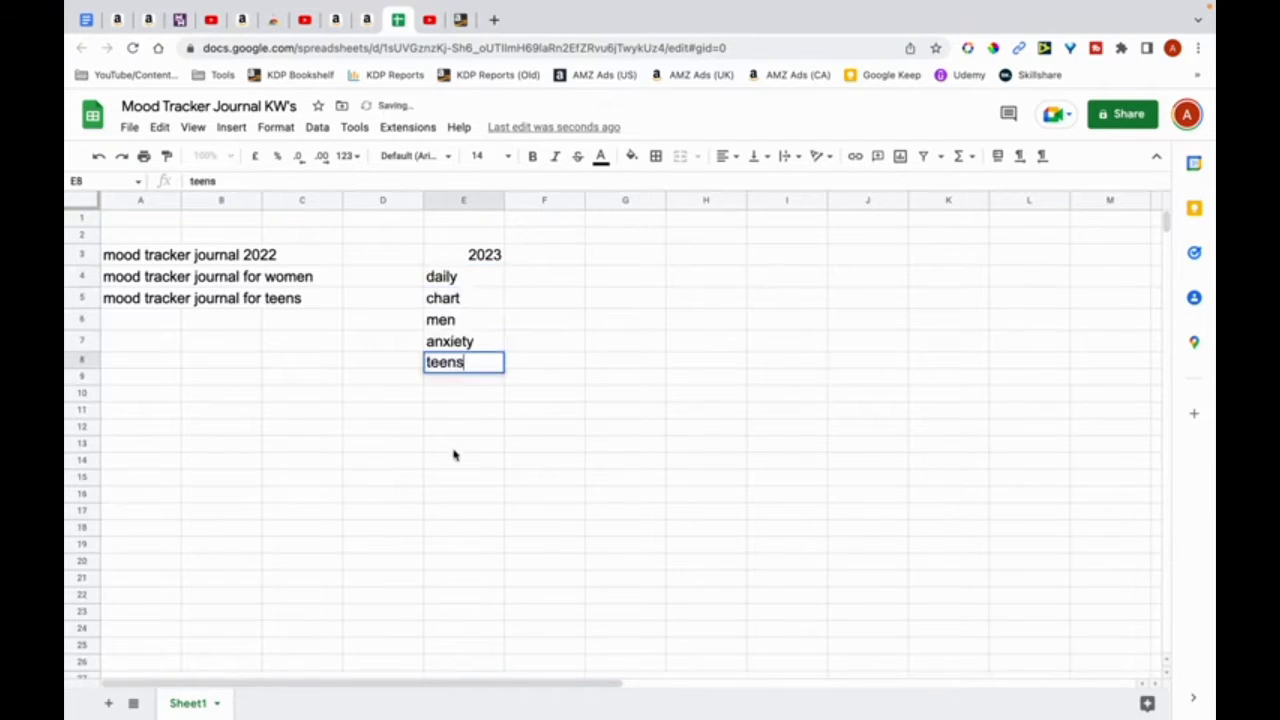
click(452, 450)
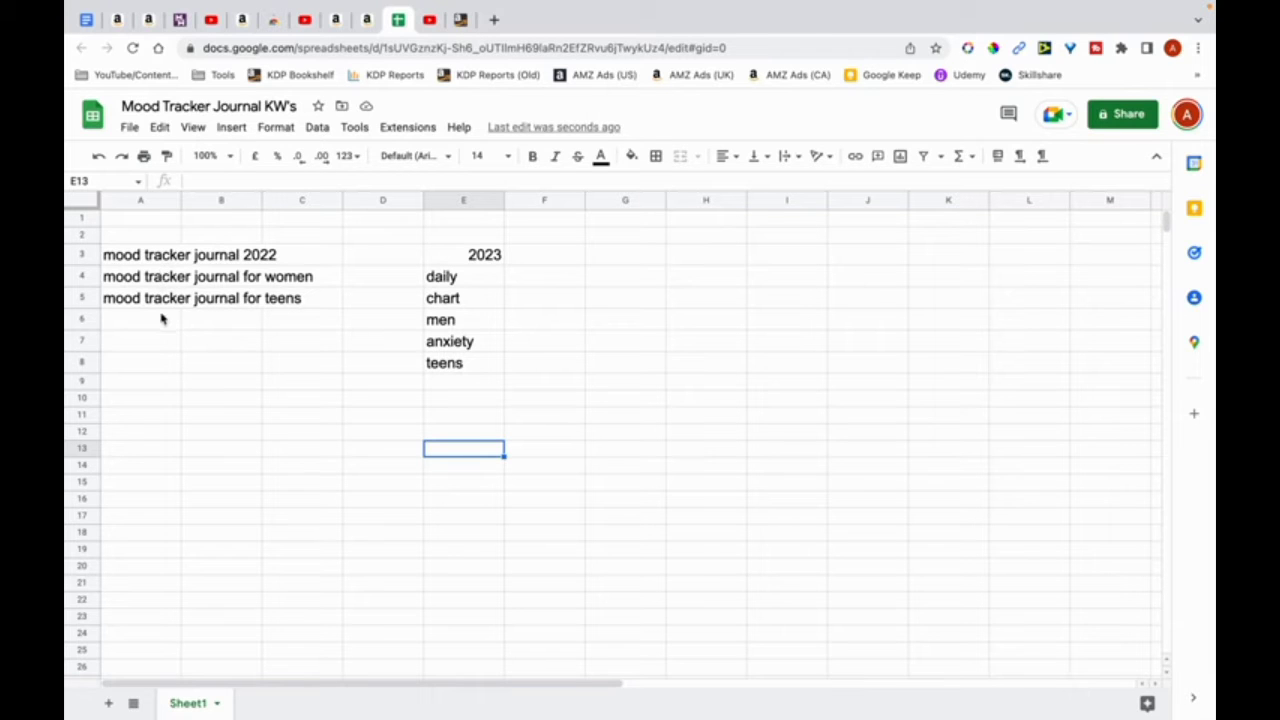
Step: Switch to the Amazon mood tracker journal results and examine the competing books' titles for related keywords
key(ctrl+shift+Tab)
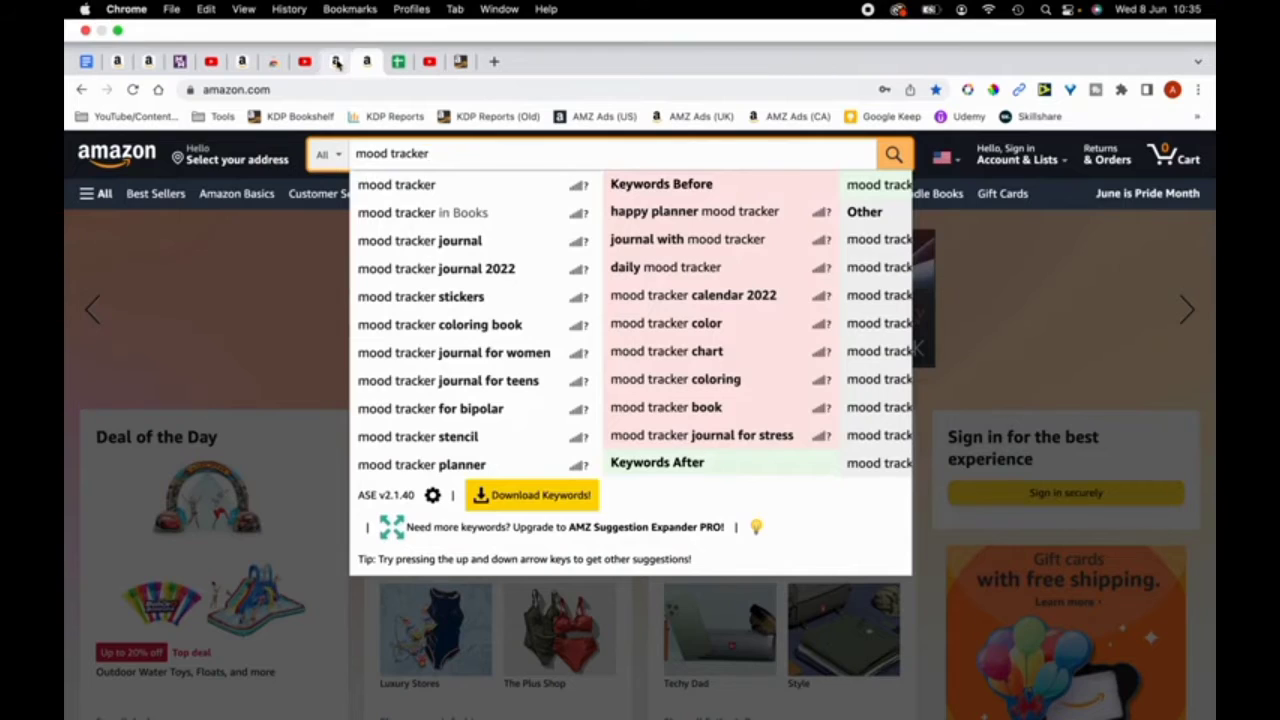
click(336, 19)
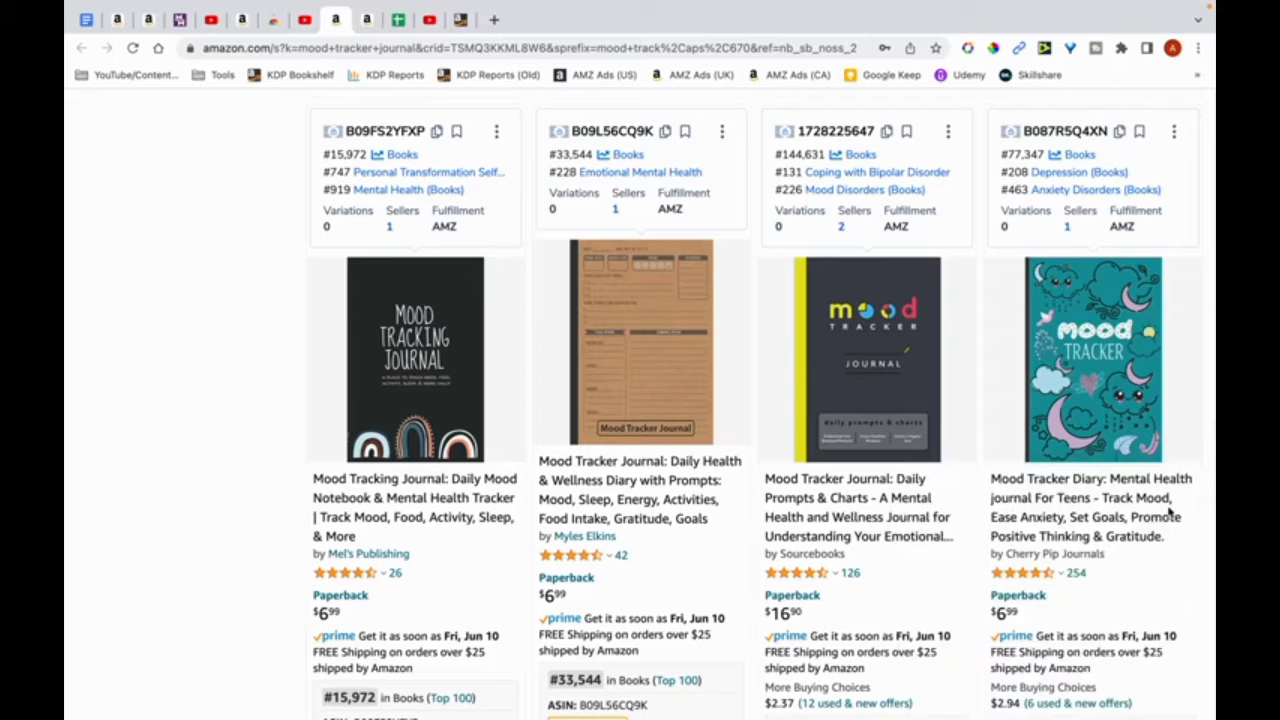
scroll(1170, 512, up, 5)
scroll(1170, 512, right, 1)
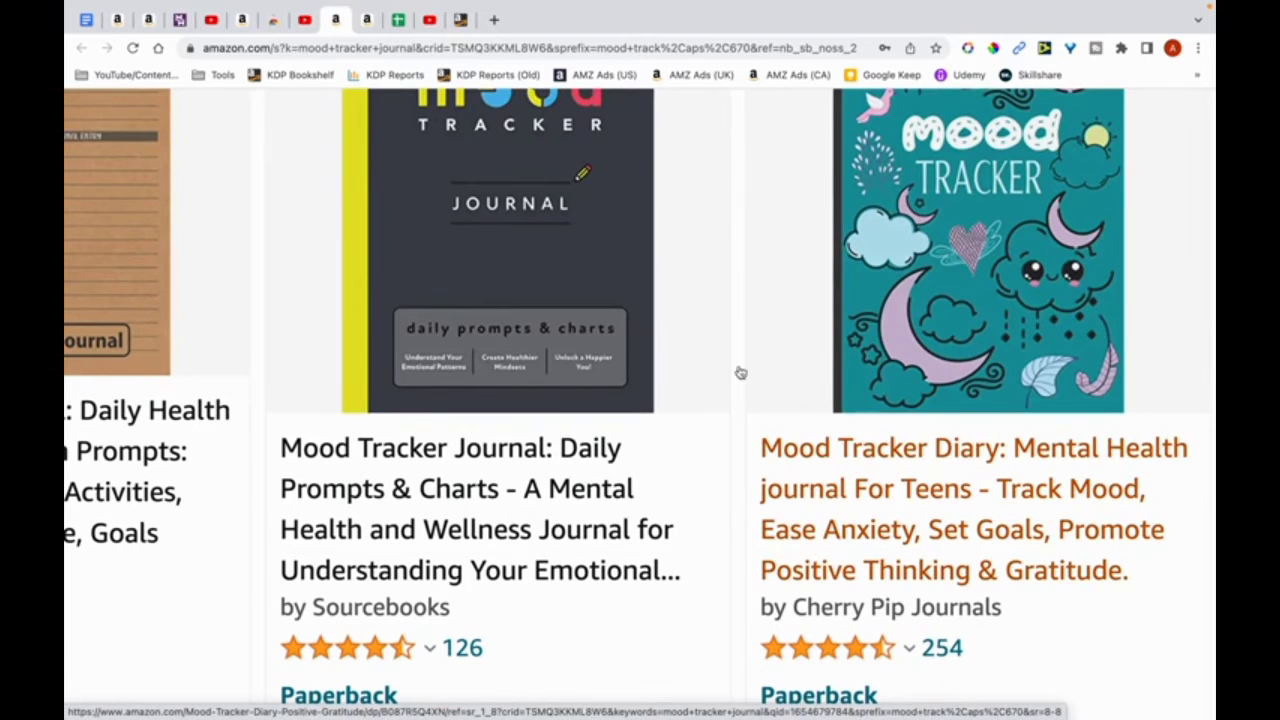
Step: Look up Amazon suggestions for "mental hea" and enter "mental health journal for men" in A6 of the Google Sheet
key(ctrl+Tab)
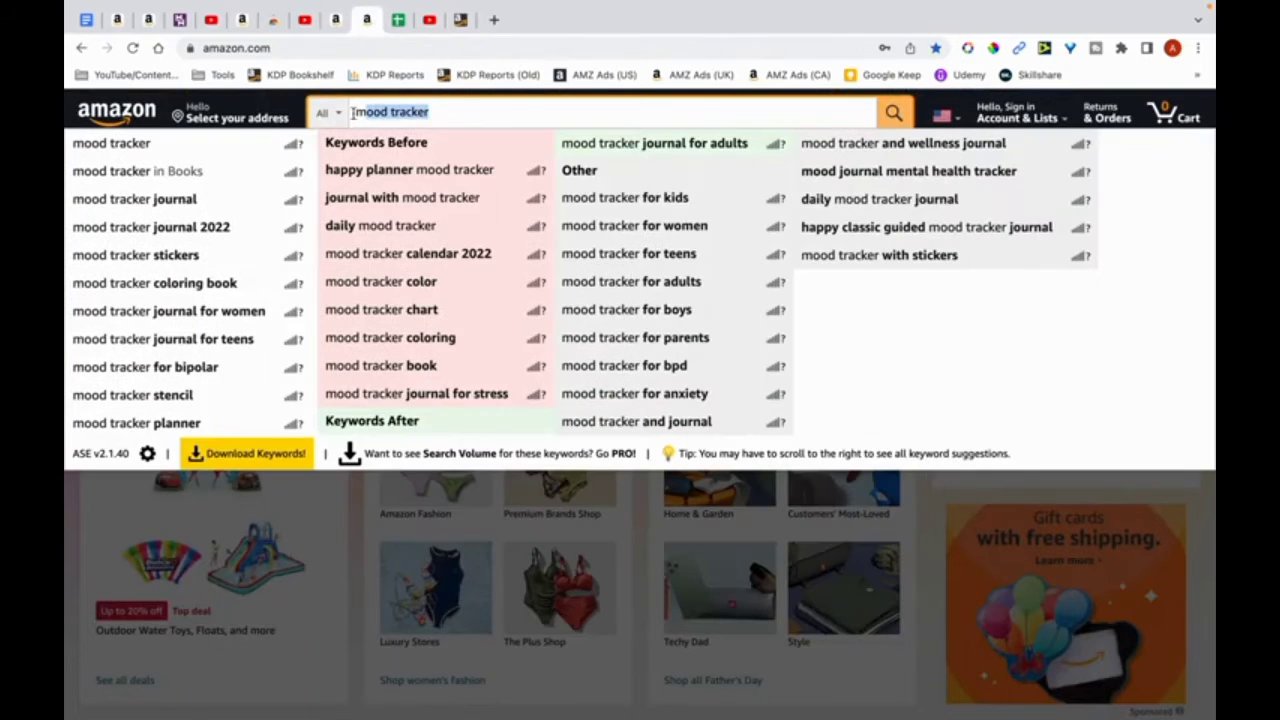
triple_click(346, 110)
text(mental hea)
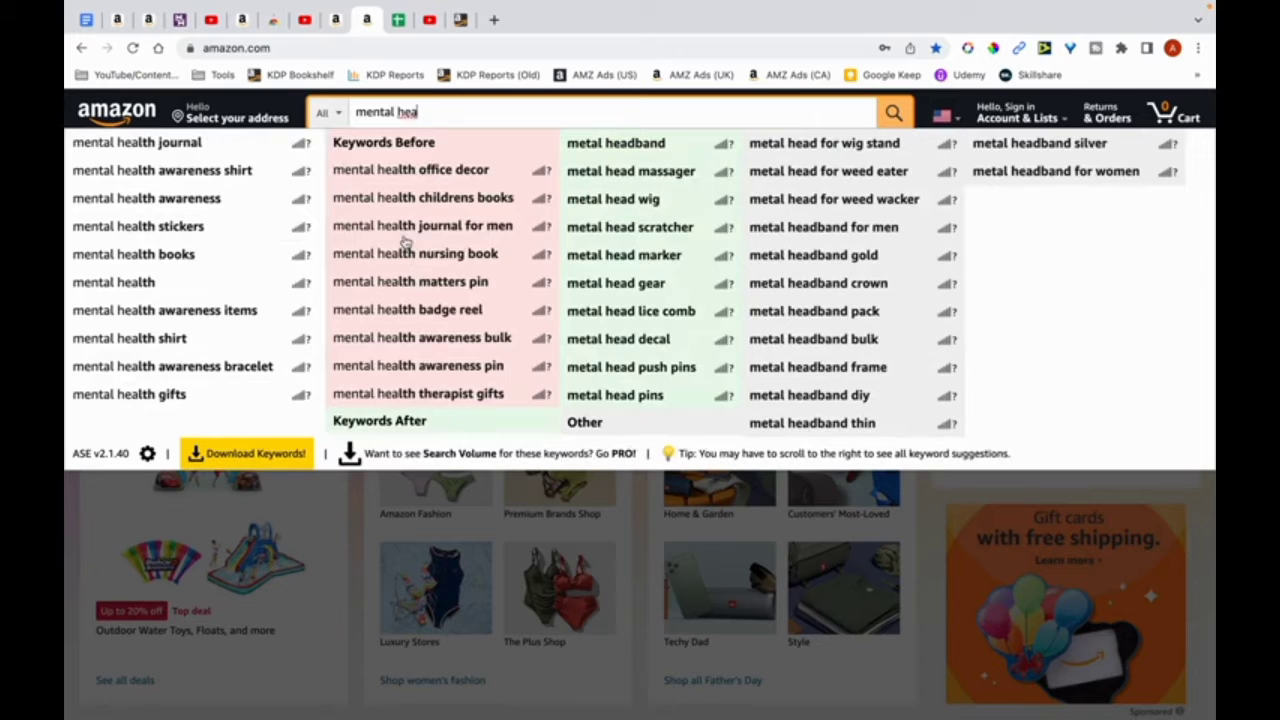
key(ctrl+Tab)
text(mental)
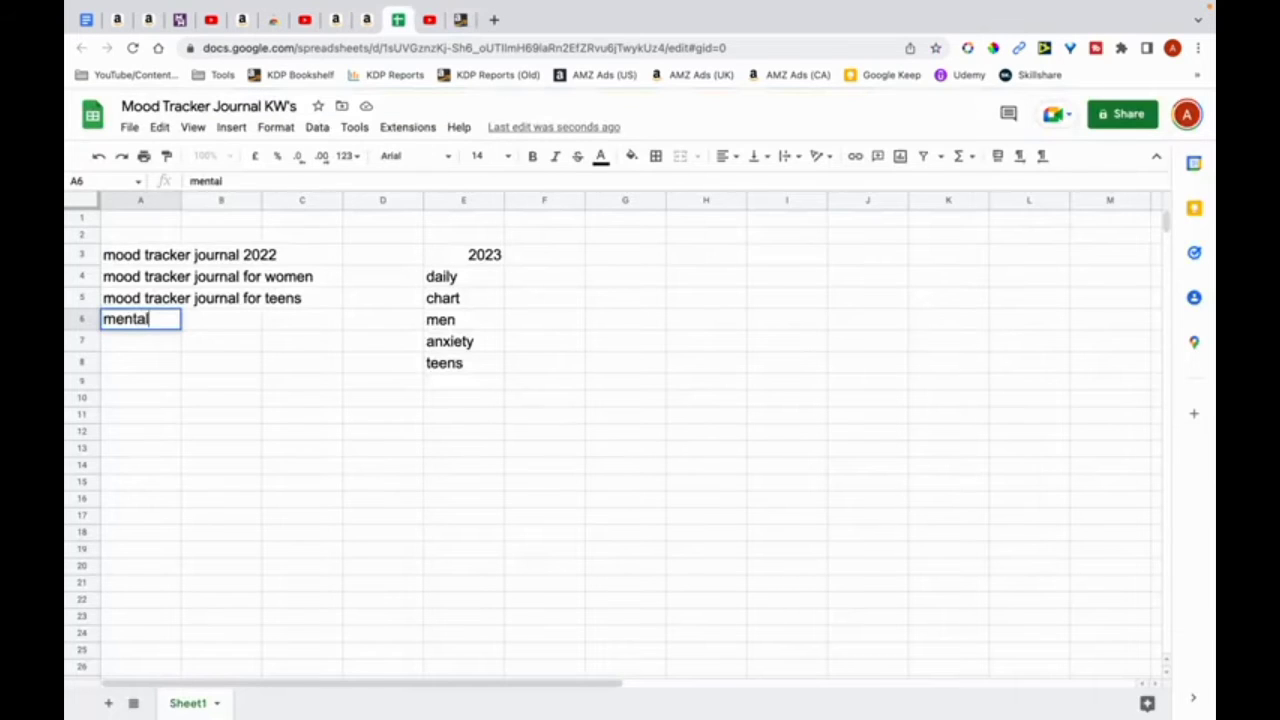
text( h)
Step: Review the mental health suggestions on Amazon and add the keyword "gifts" in E9 of the Google Sheet
key(ctrl+shift+Tab)
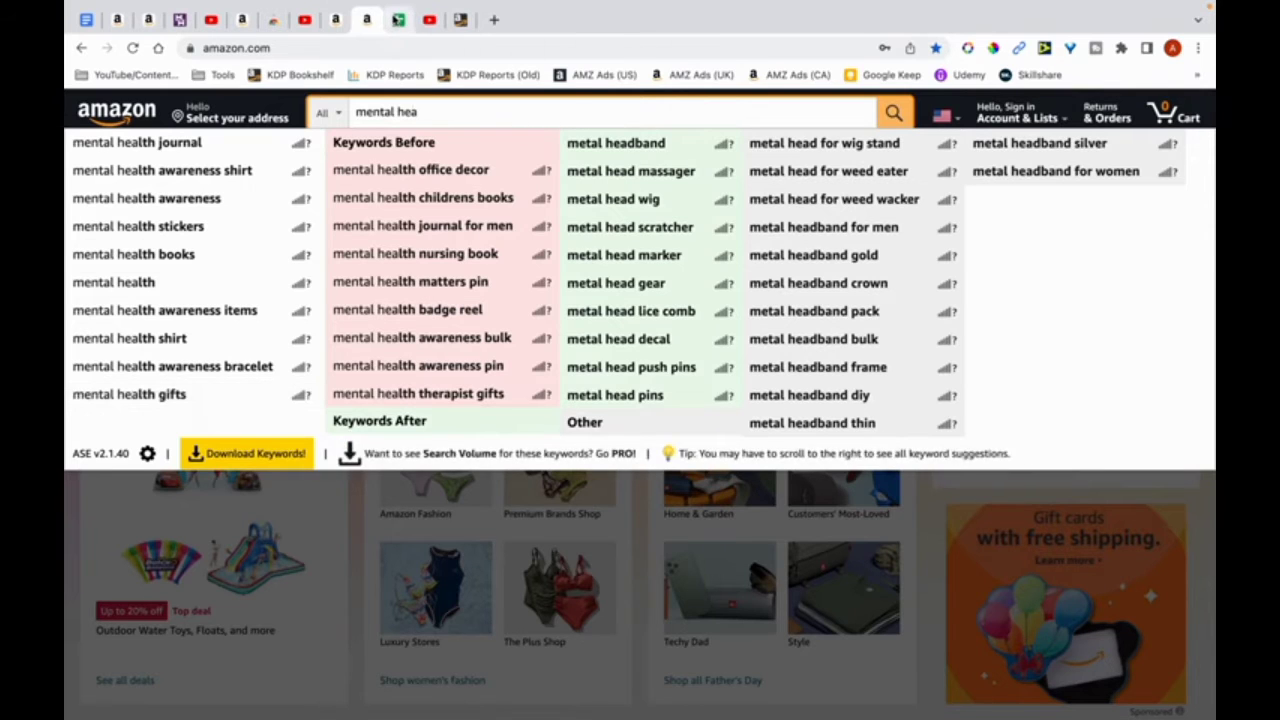
click(398, 19)
click(457, 388)
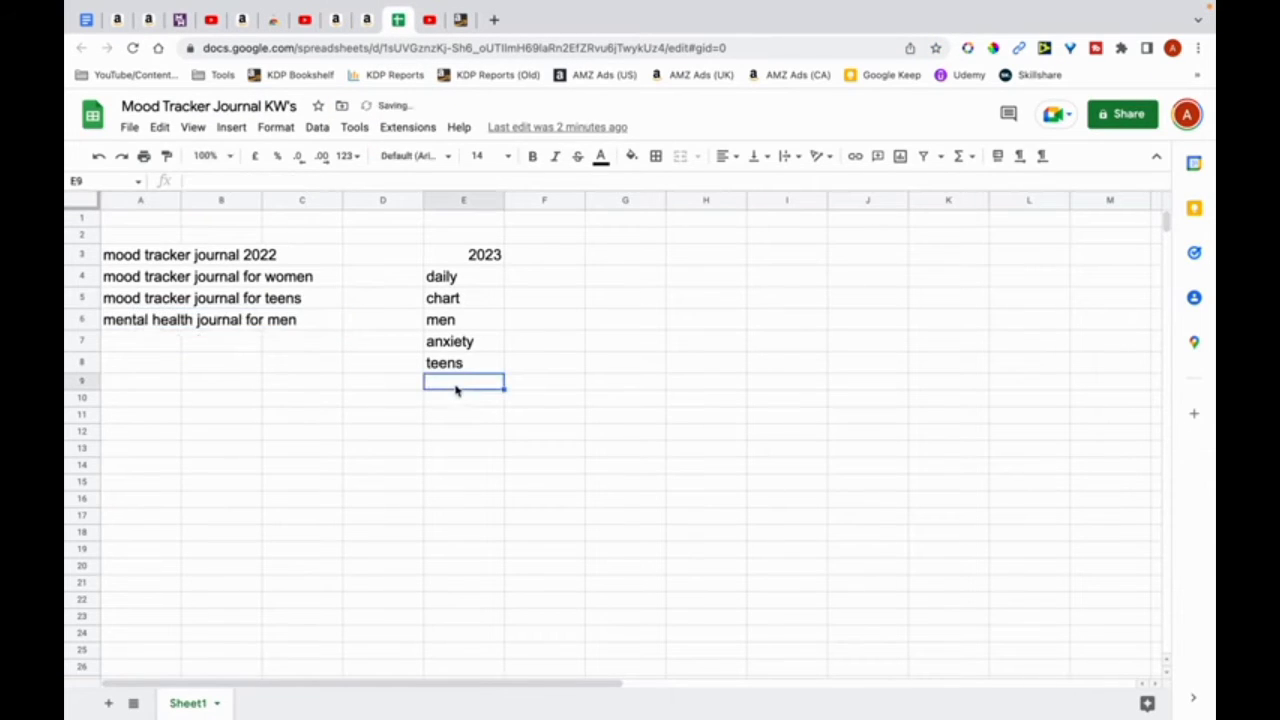
text(gifts)
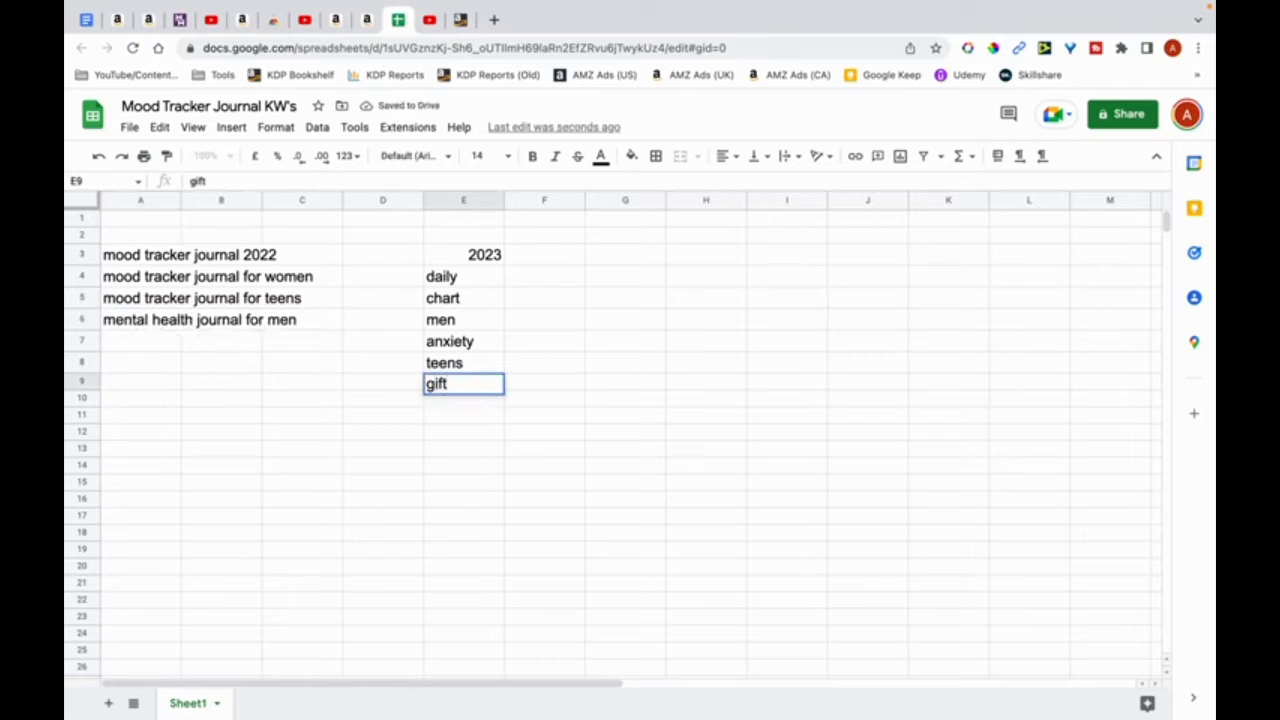
click(465, 487)
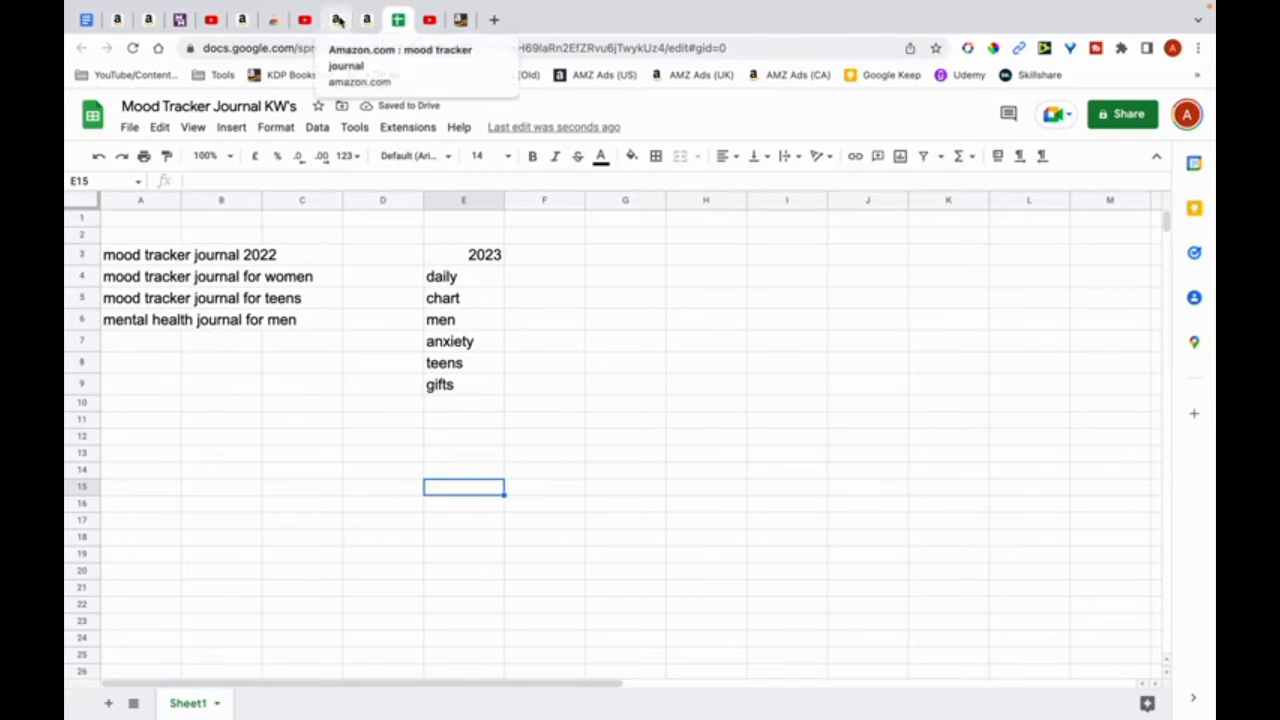
Step: Go back to the Amazon mood tracker journal results and read more product titles for another seed keyword
click(338, 19)
mouse_move(605, 303)
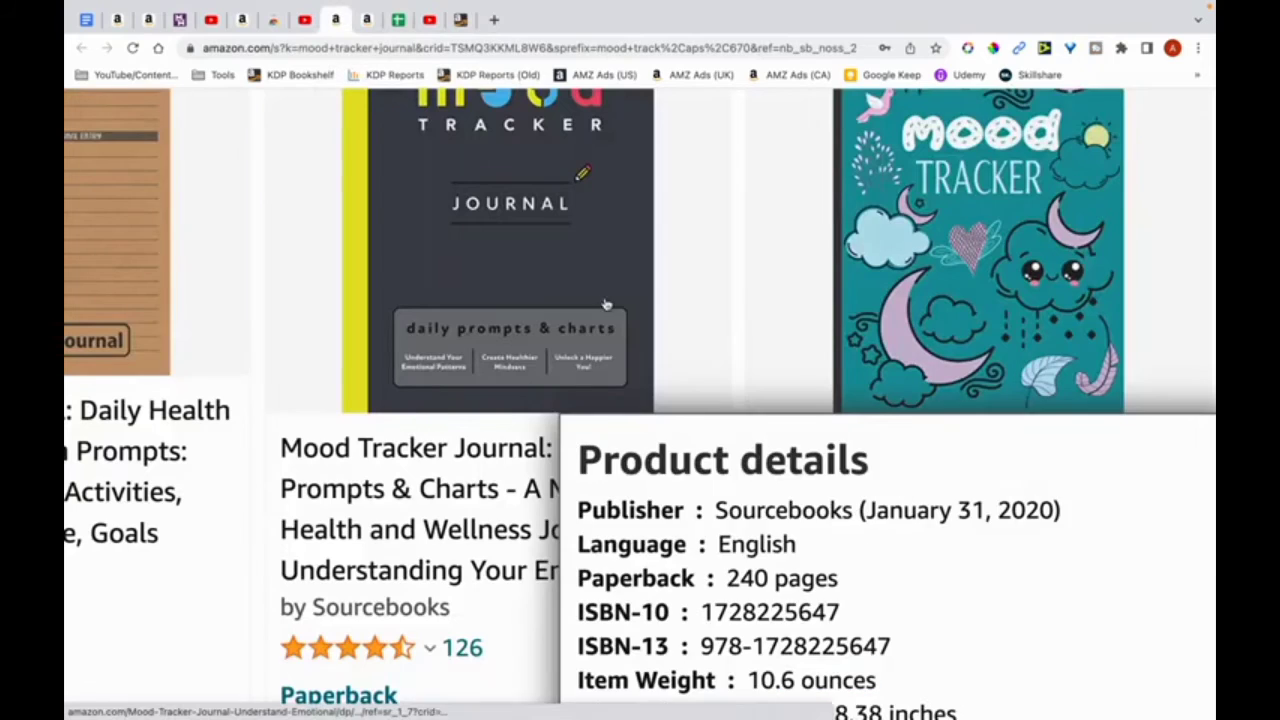
scroll(840, 231, down, 3)
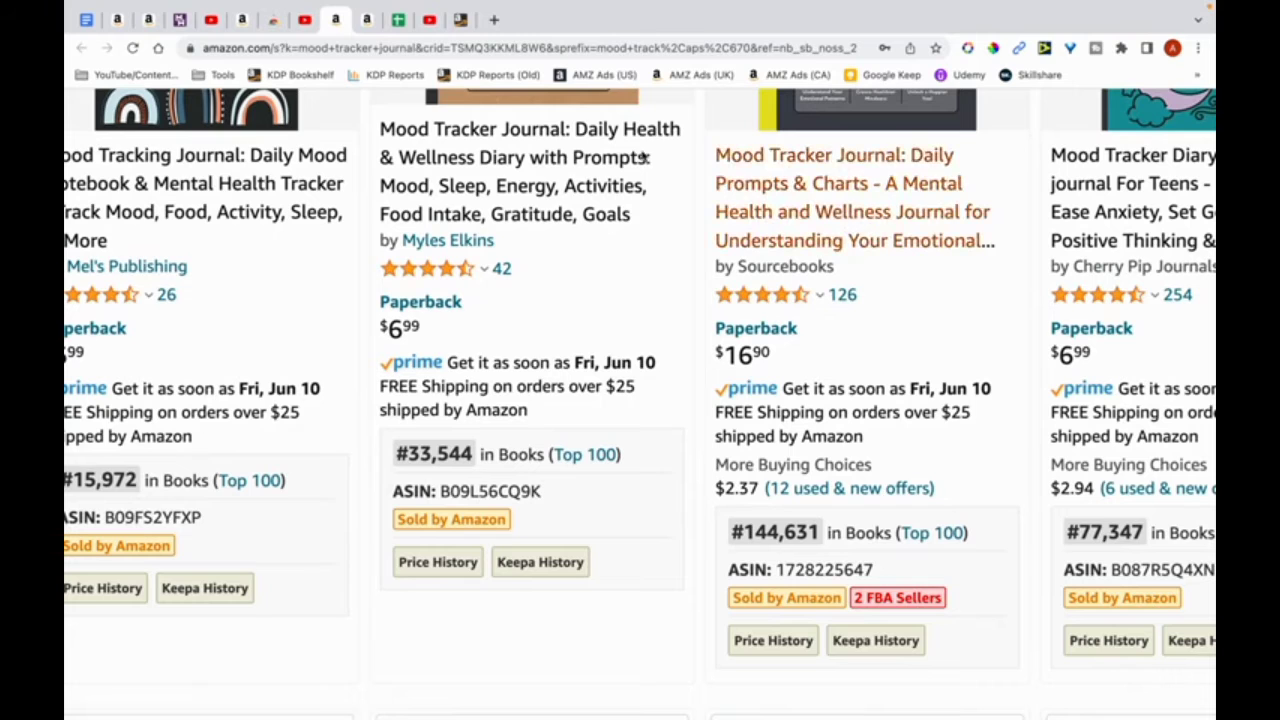
Step: Switch to the Amazon search page and look up suggestions for "wellness" and then "wellness j"
click(367, 20)
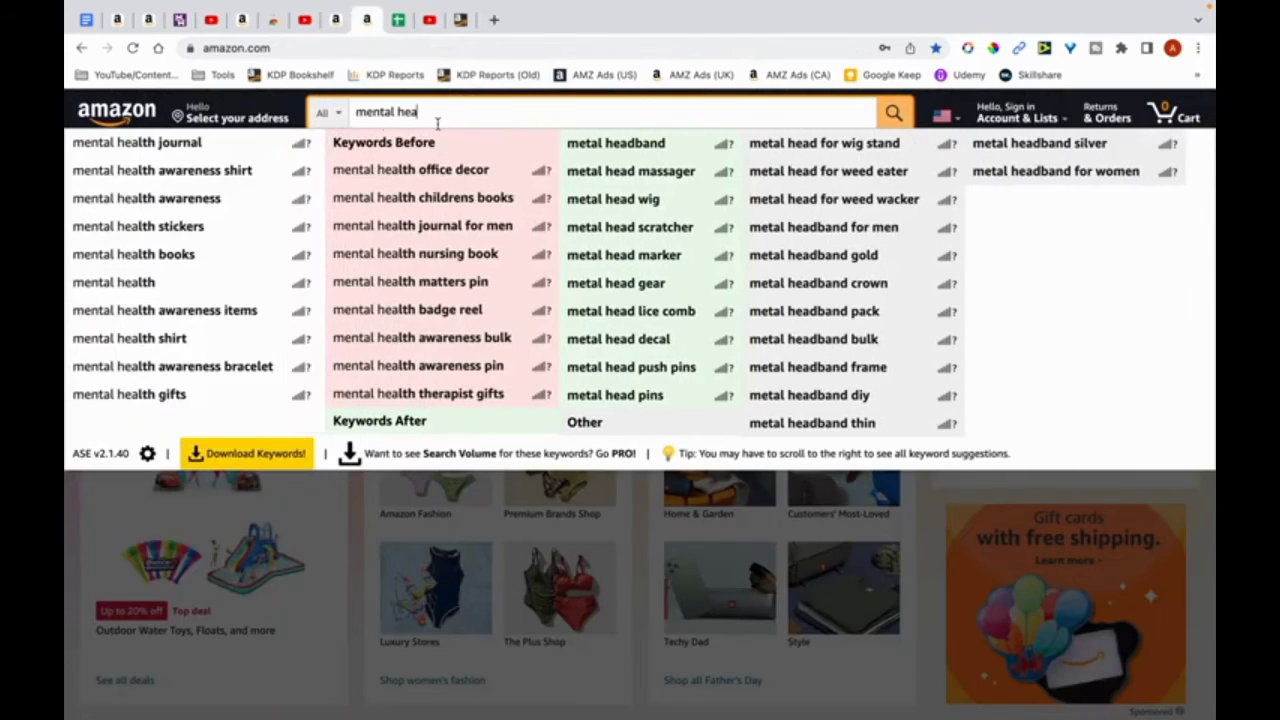
triple_click(400, 112)
text(wellness)
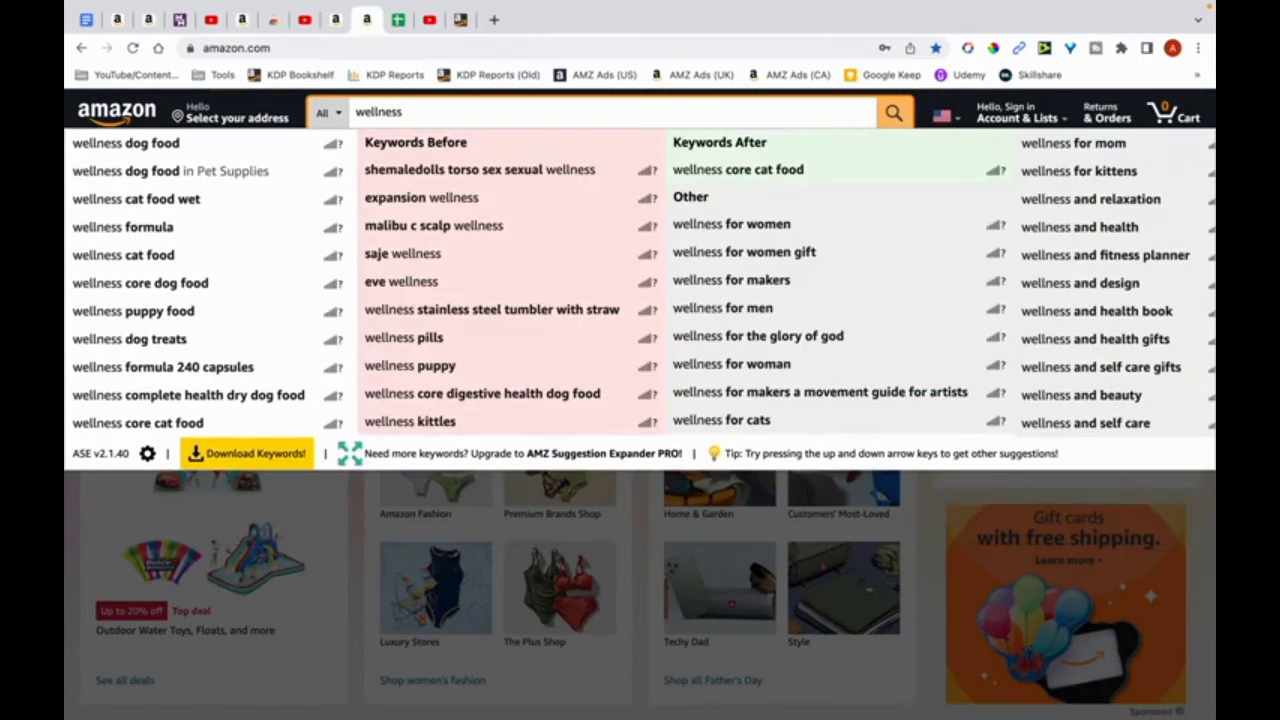
text( j)
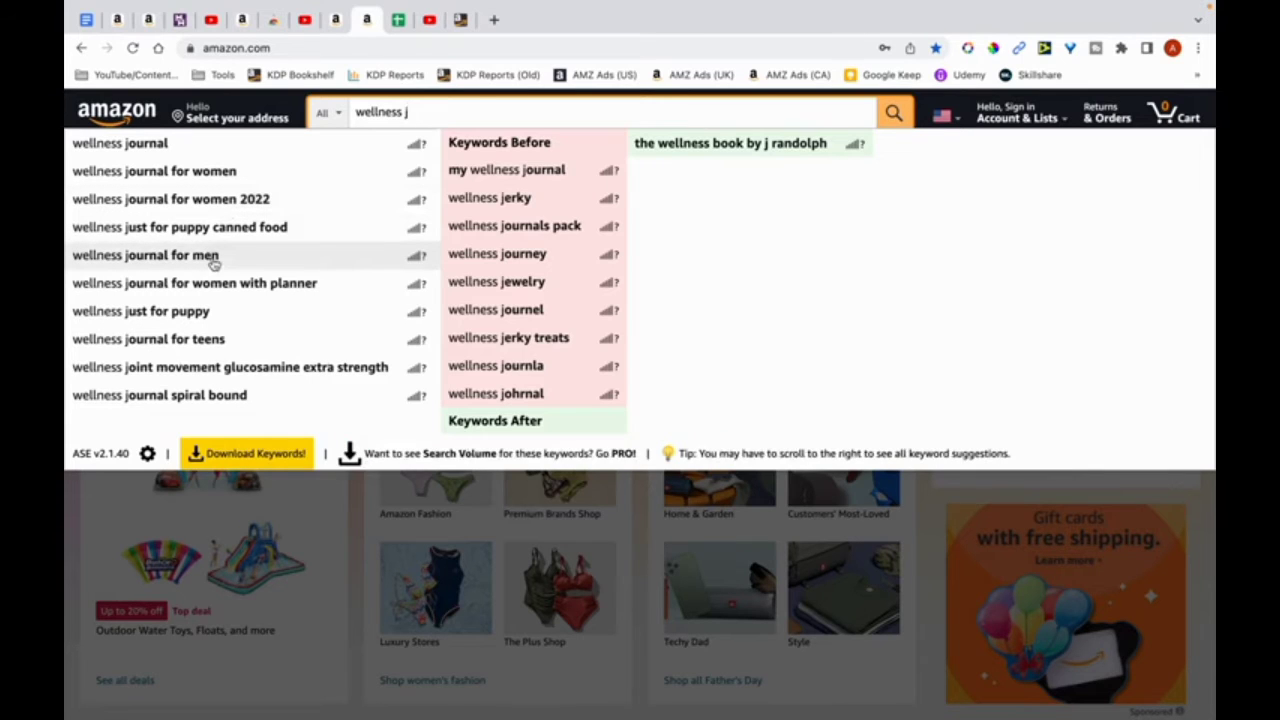
Step: Enter "wellness journal for women 2022" in A7 and "wellness journal for men" in A8 of the Google Sheet
click(398, 22)
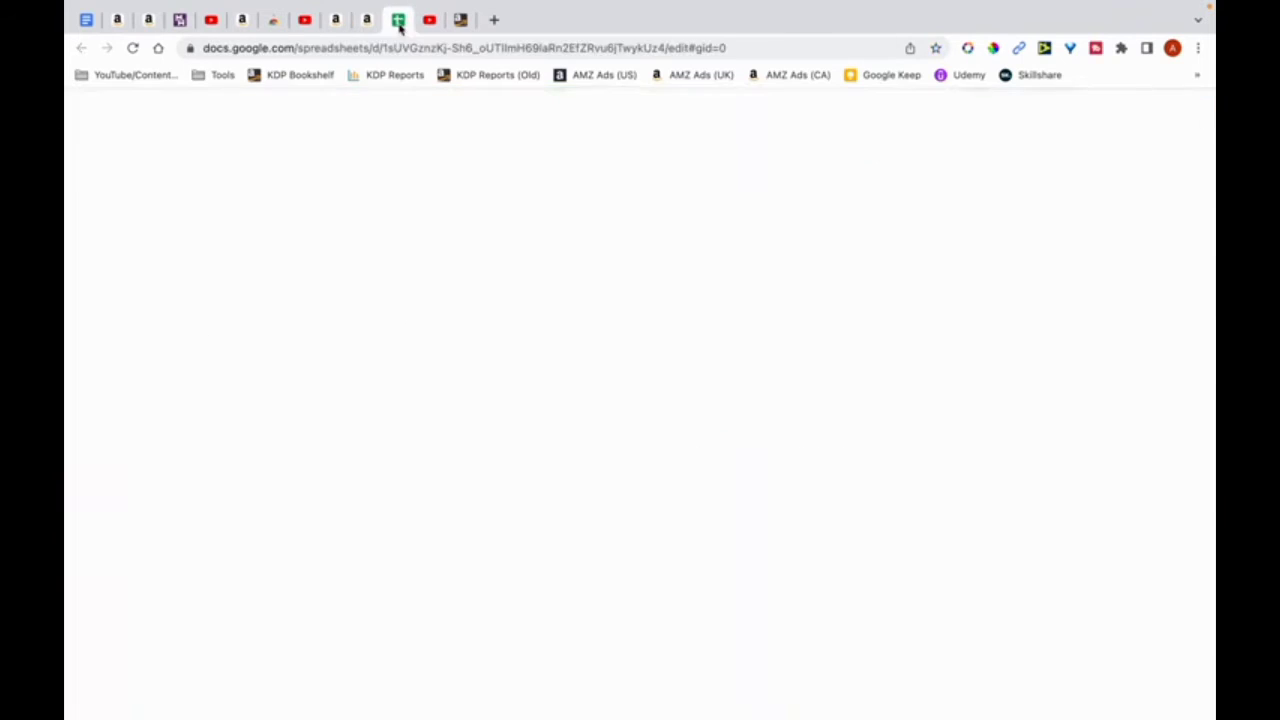
click(140, 341)
text(wellness journal for women 2022)
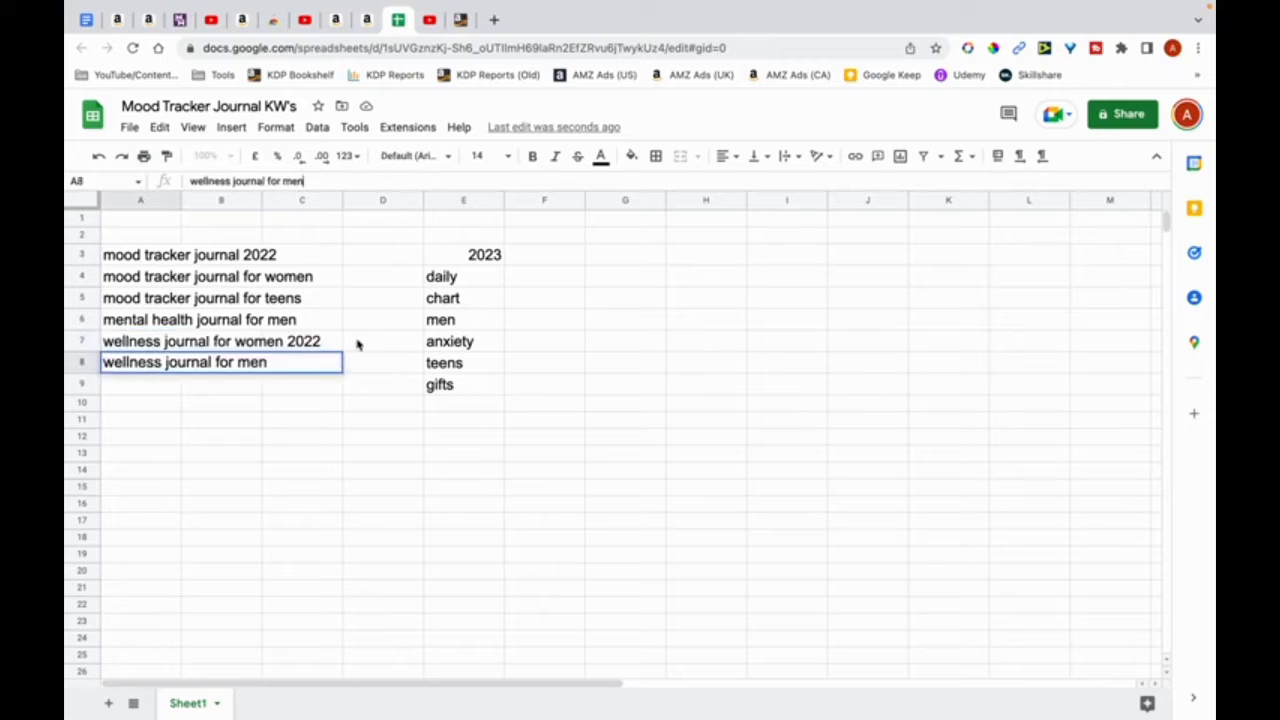
click(333, 440)
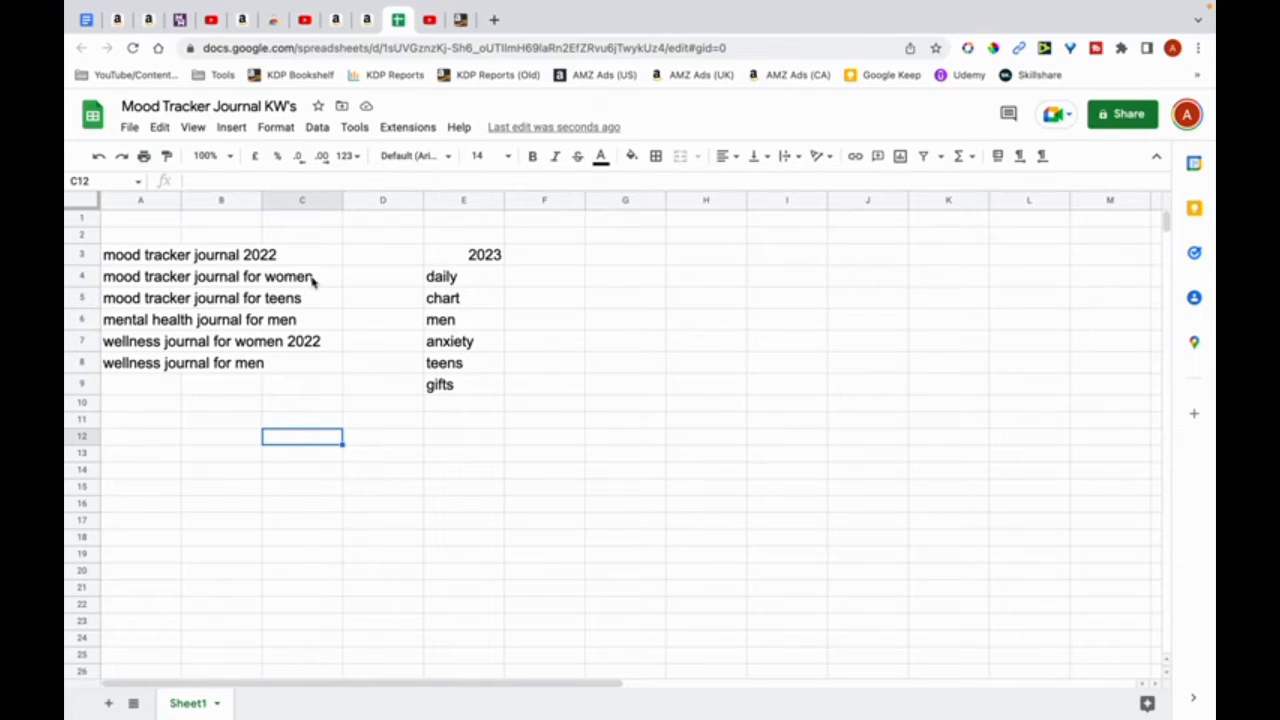
Step: Return to Amazon and look up search suggestions for "emotion j"
click(336, 20)
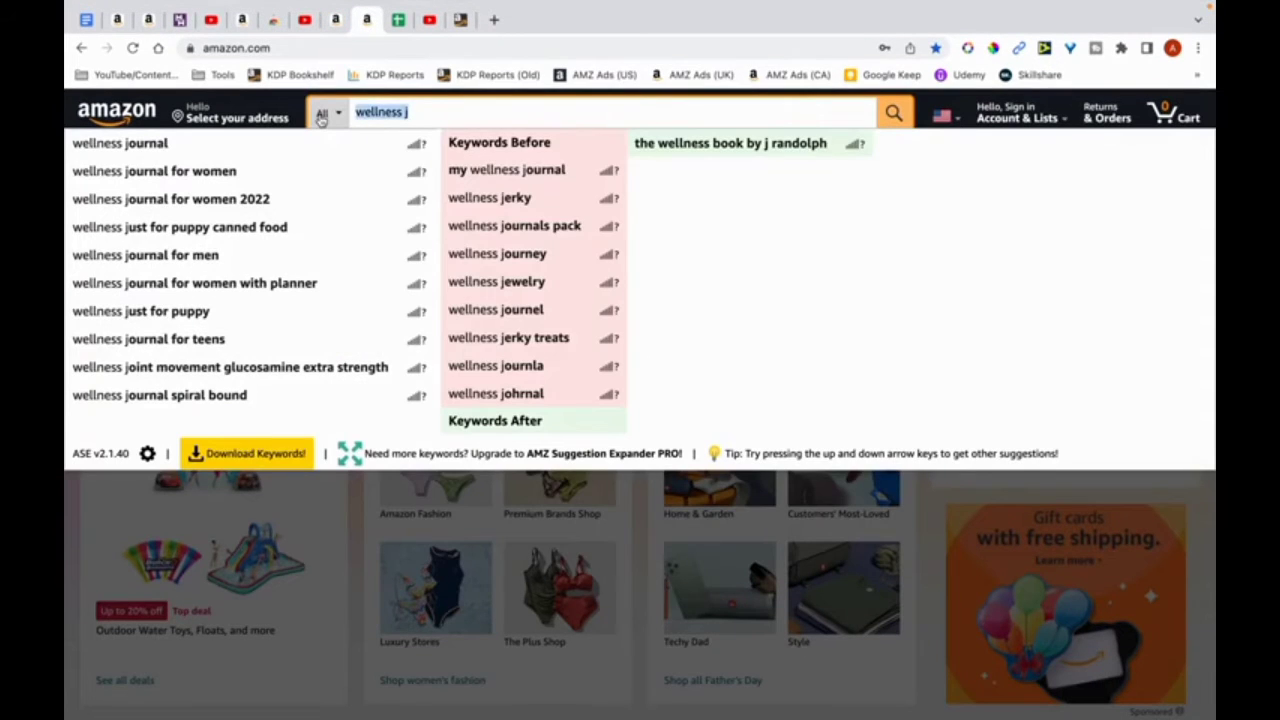
text(emotio)
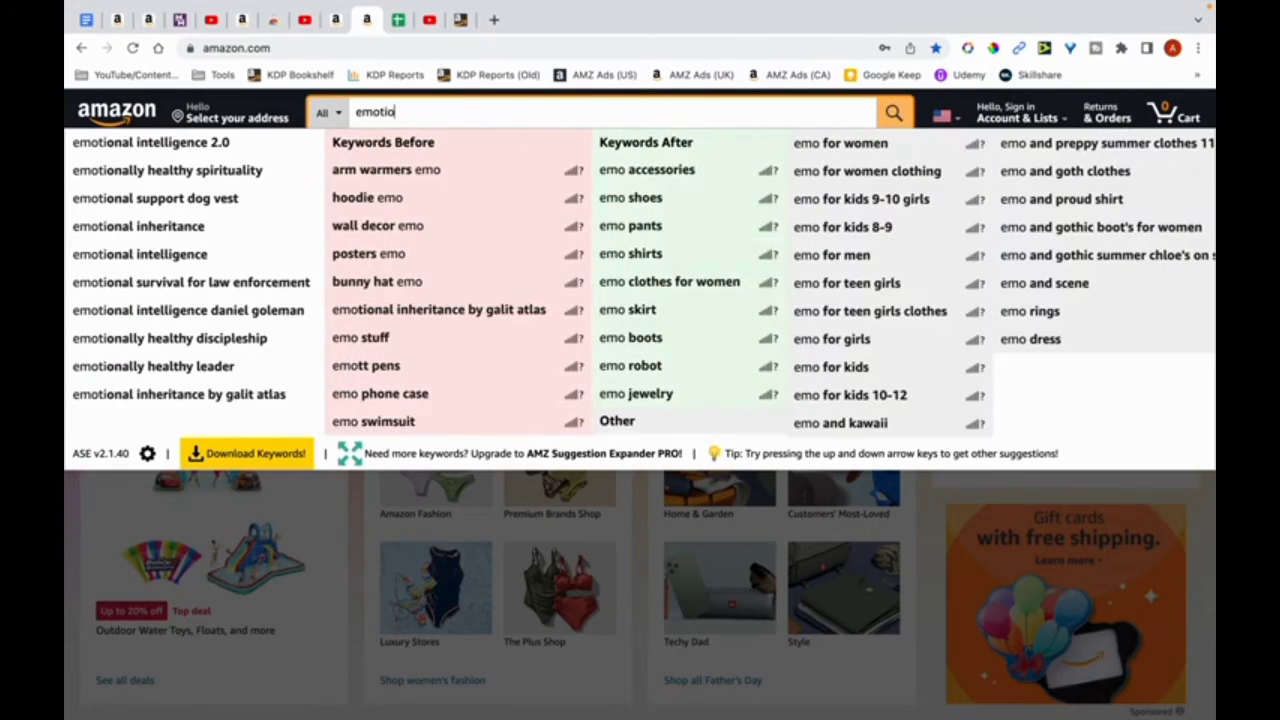
text(n j)
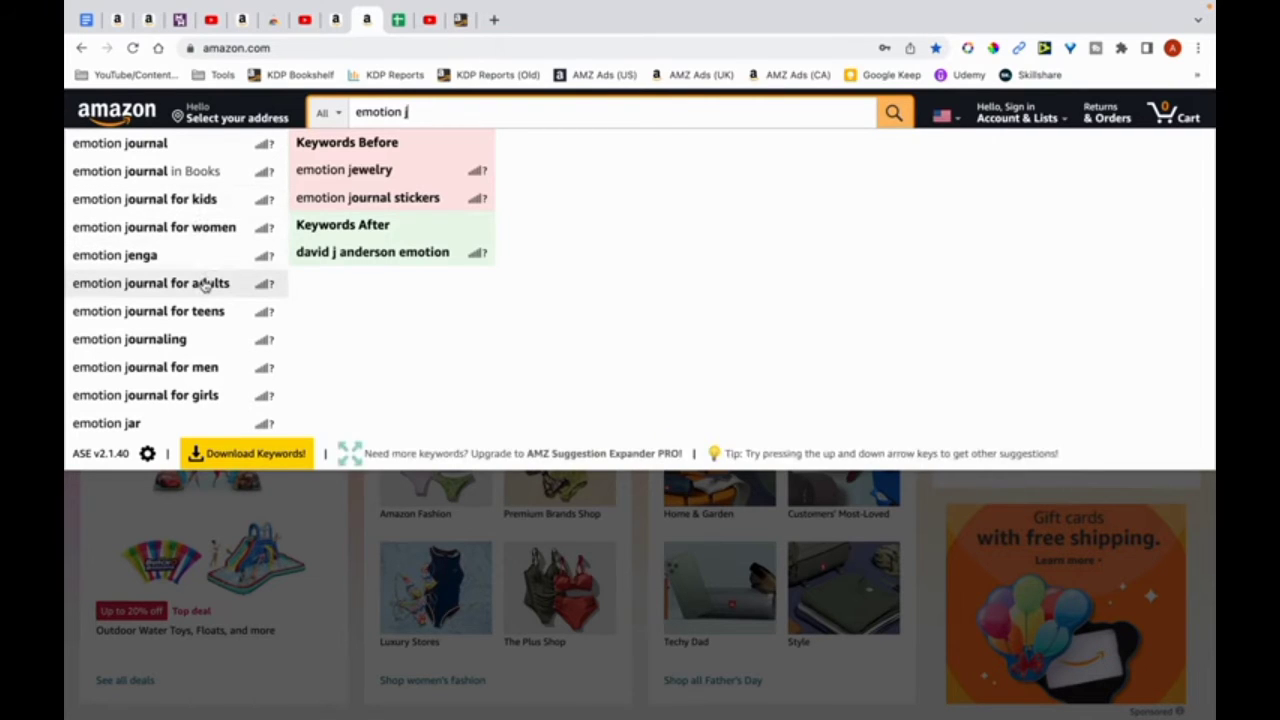
Step: Enter "emotion journal for women" in A9 and "emotion journal for adults" in A10 of the Google Sheet
click(398, 20)
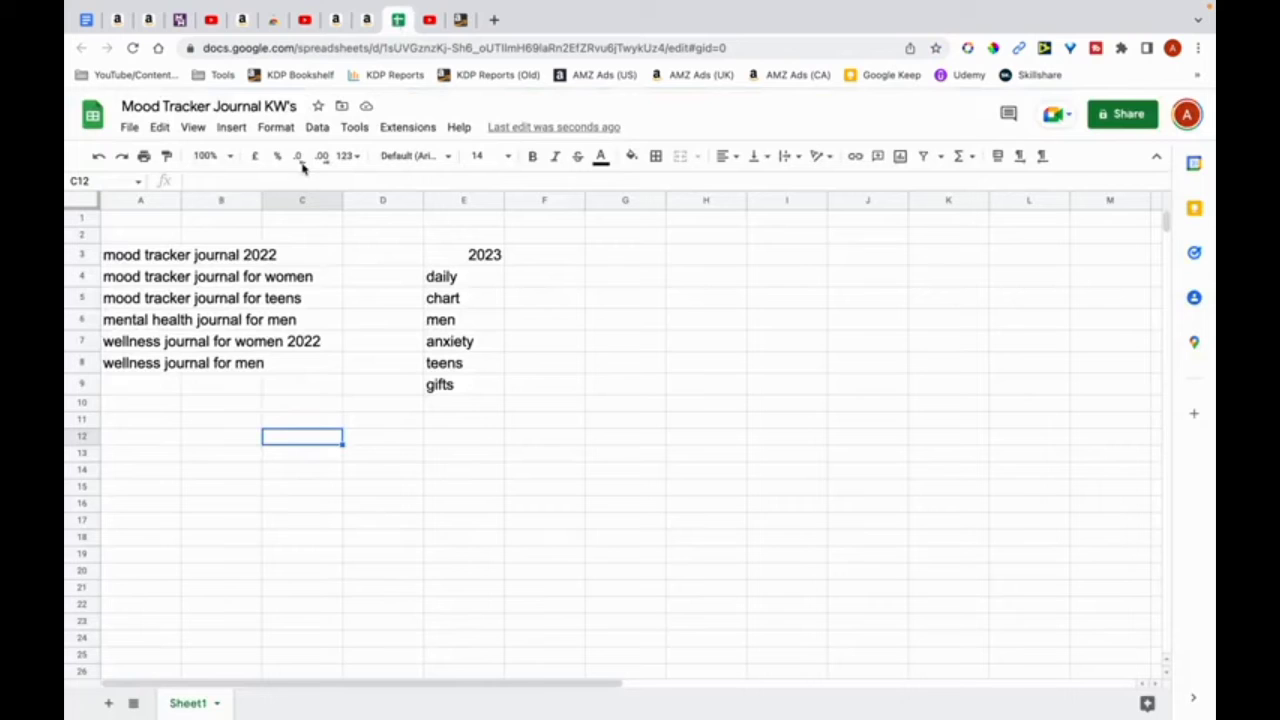
click(128, 385)
text(emotion journal for women)
key(Return)
text(emotion journal for adults)
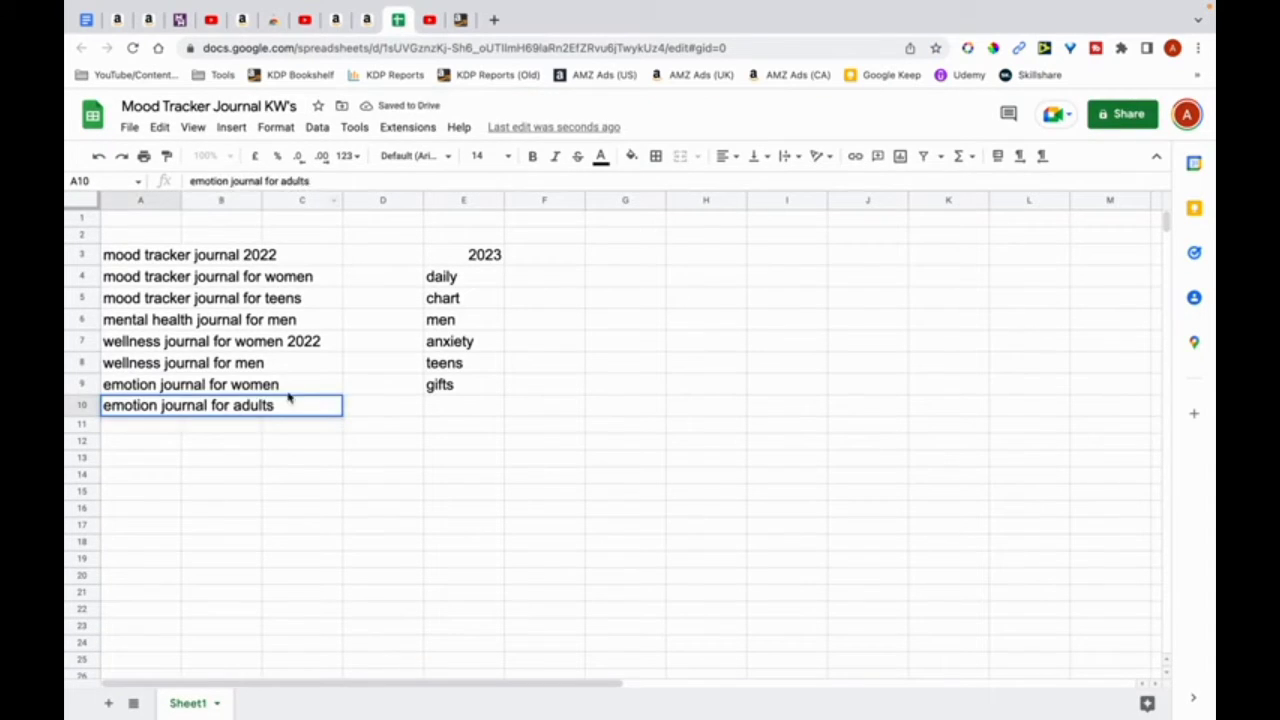
key(Return)
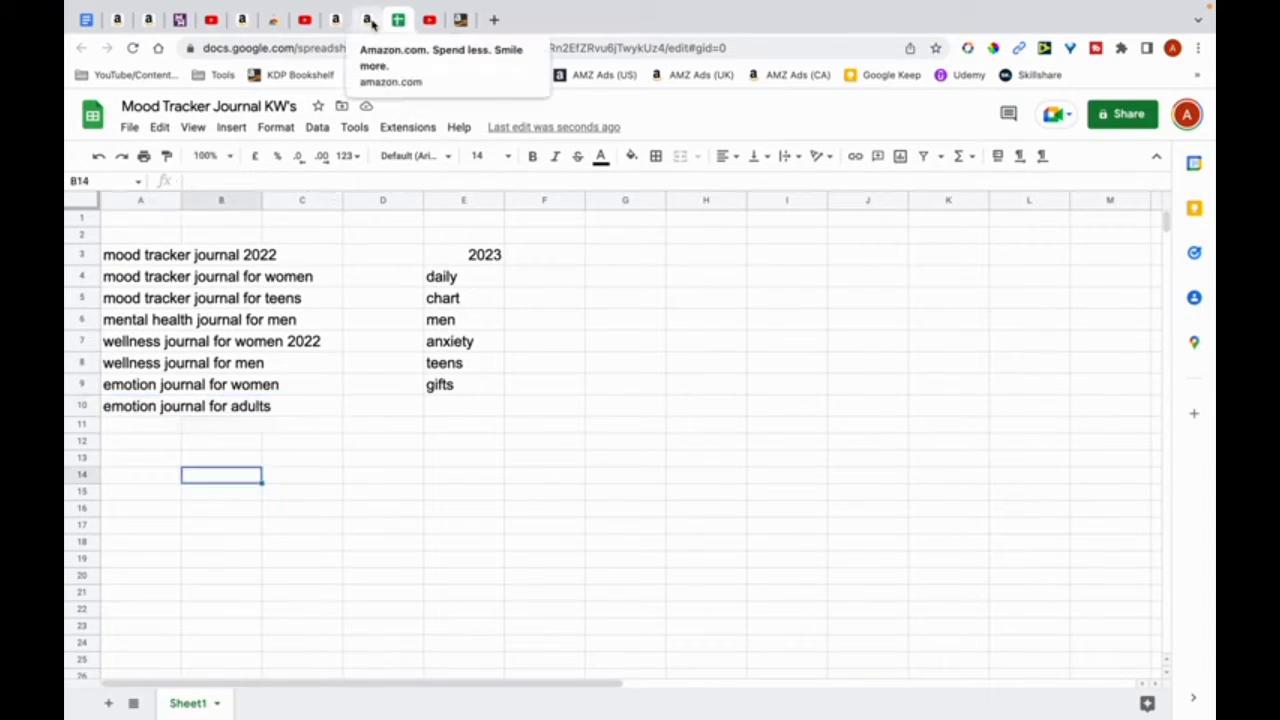
Step: Review the emotion journal suggestions on Amazon and add the keywords "girls" in E10 and "boys" in E11 of the Google Sheet
click(368, 20)
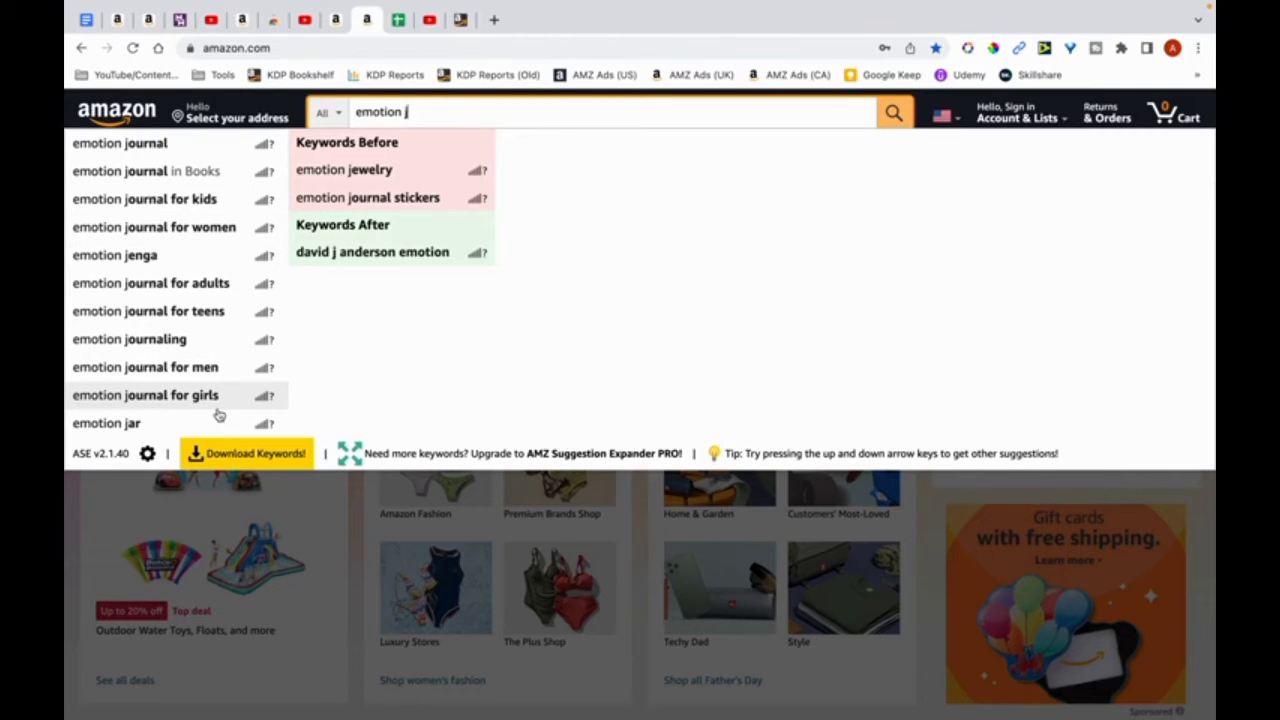
click(401, 20)
click(475, 408)
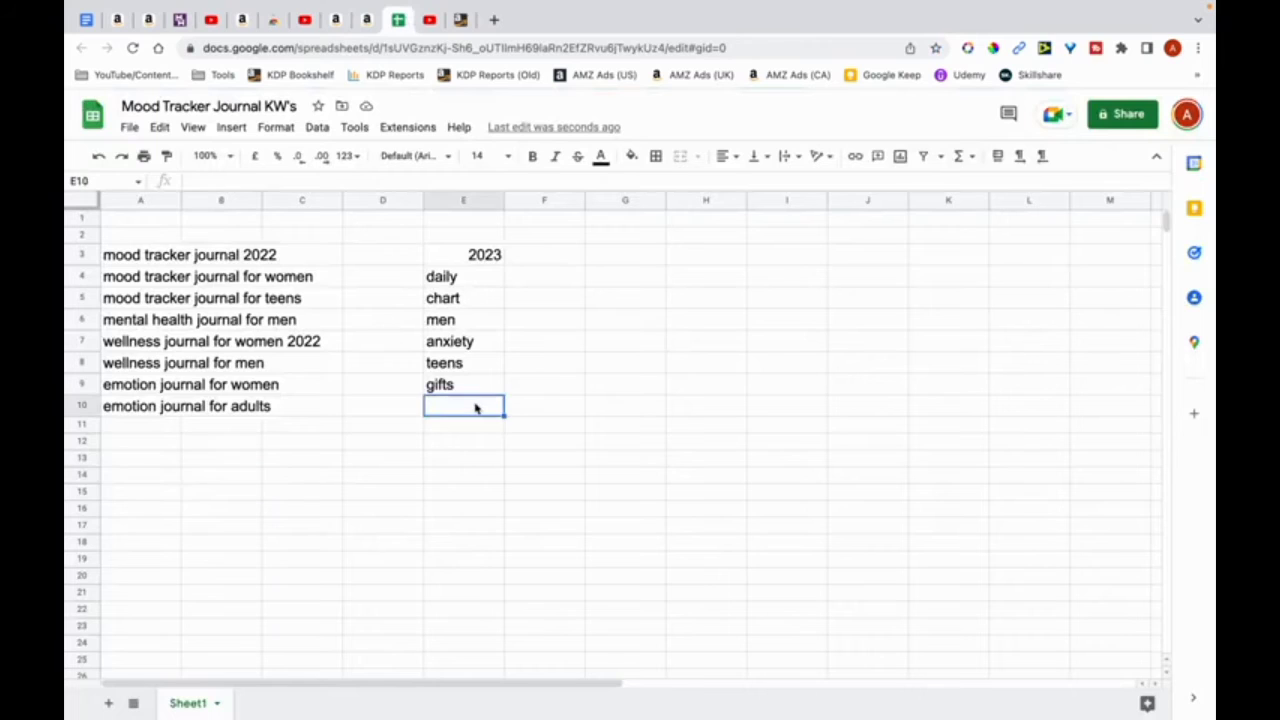
text(girls)
key(Return)
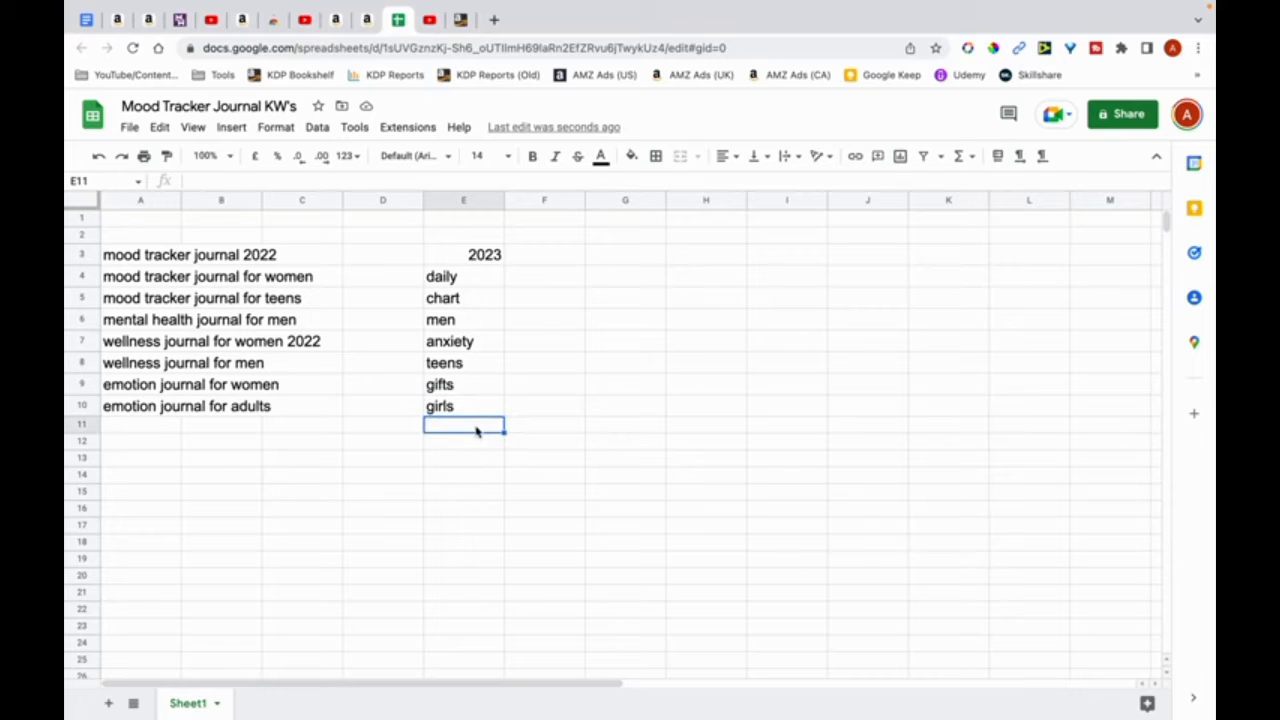
text(boys)
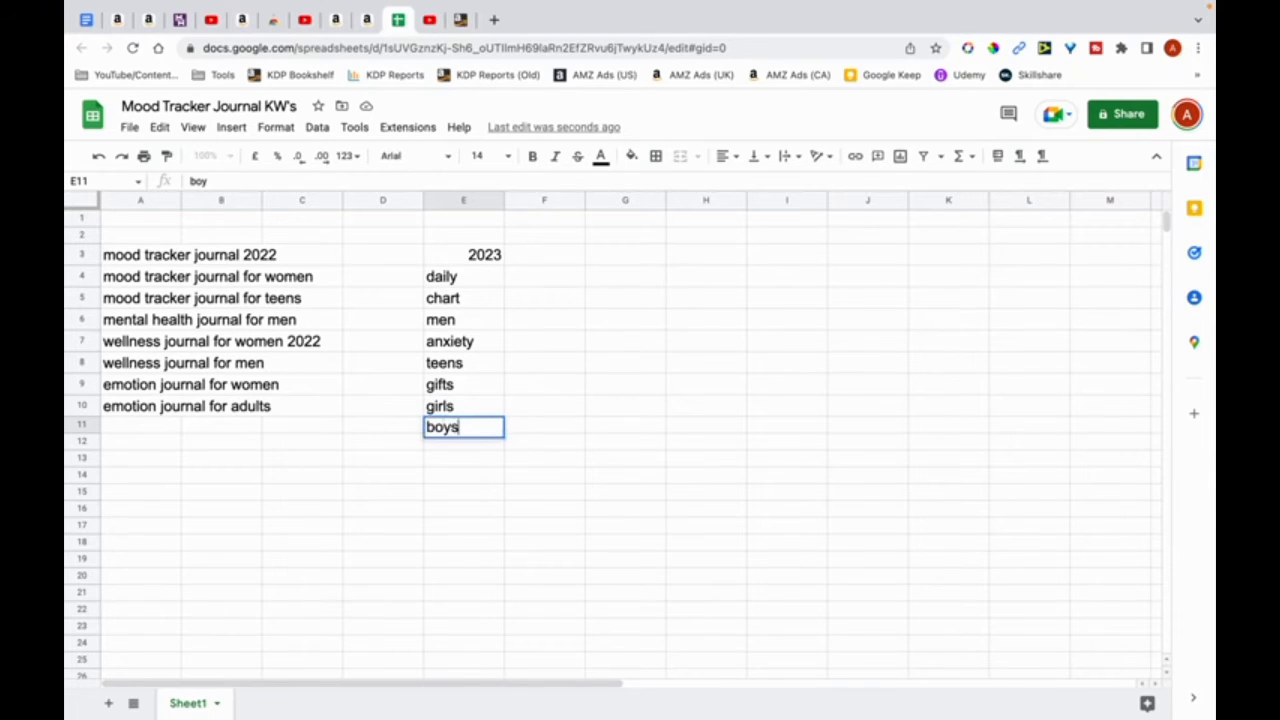
key(Return)
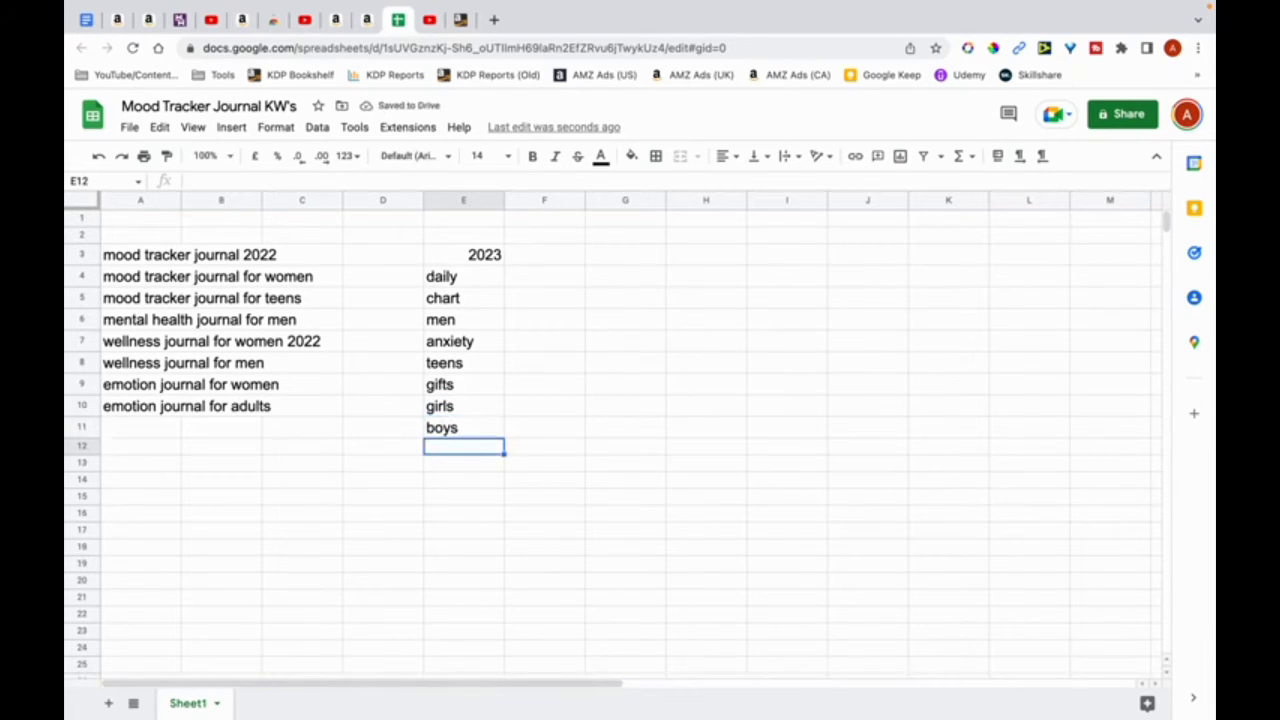
Step: Add the single keywords "notebook" in E12 and "tracker" in E13
text(not)
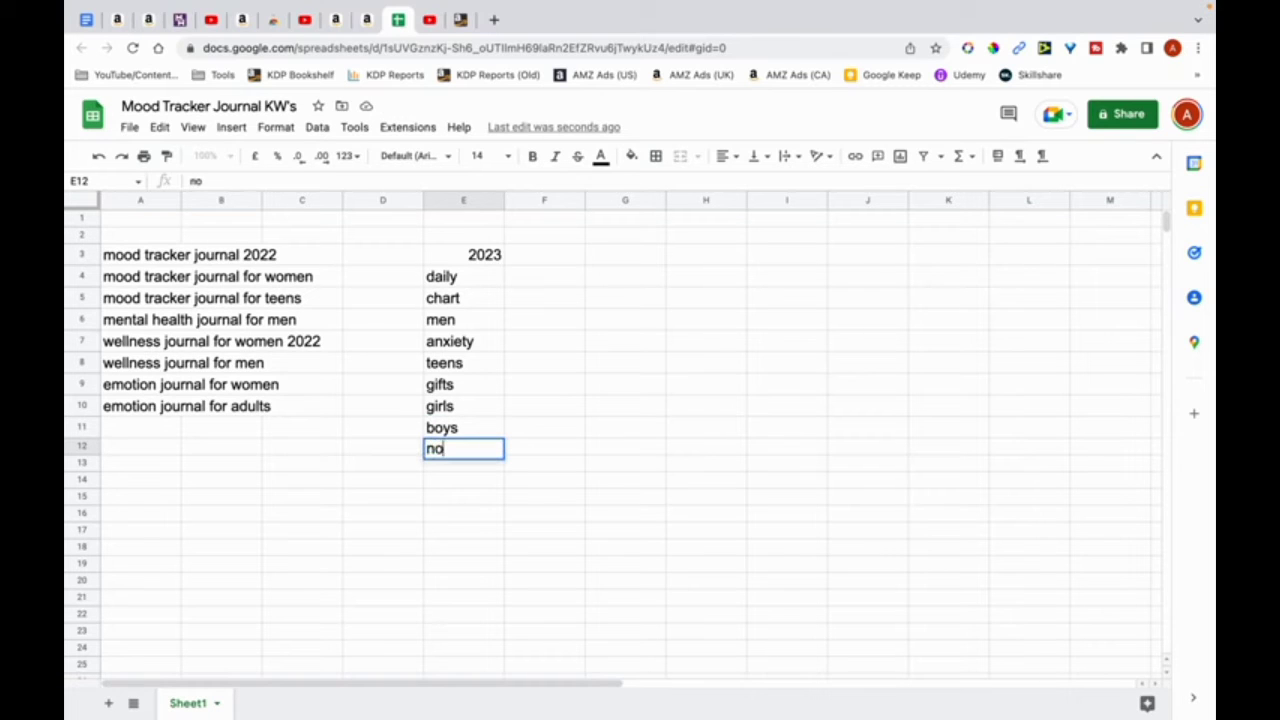
text(ebook)
key(Return)
text(tracker)
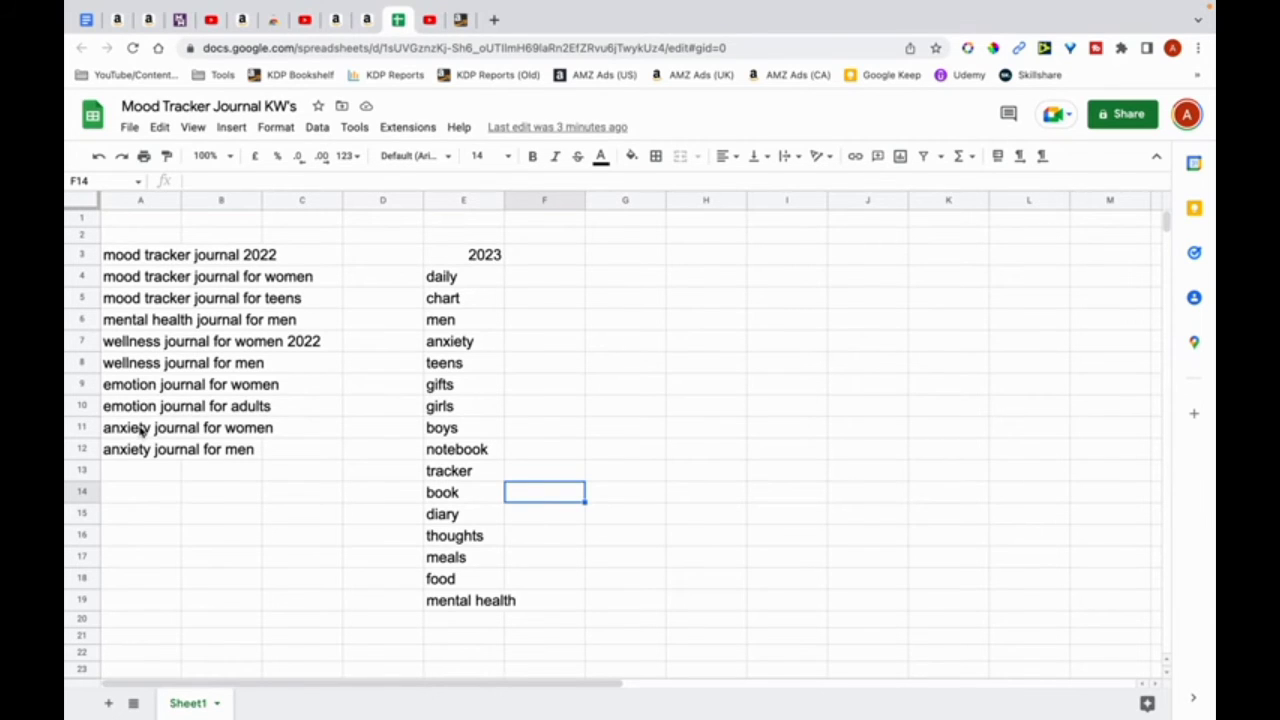
Step: Open the Amazon home page in ten new browser tabs, one for each keyword phrase
click(494, 20)
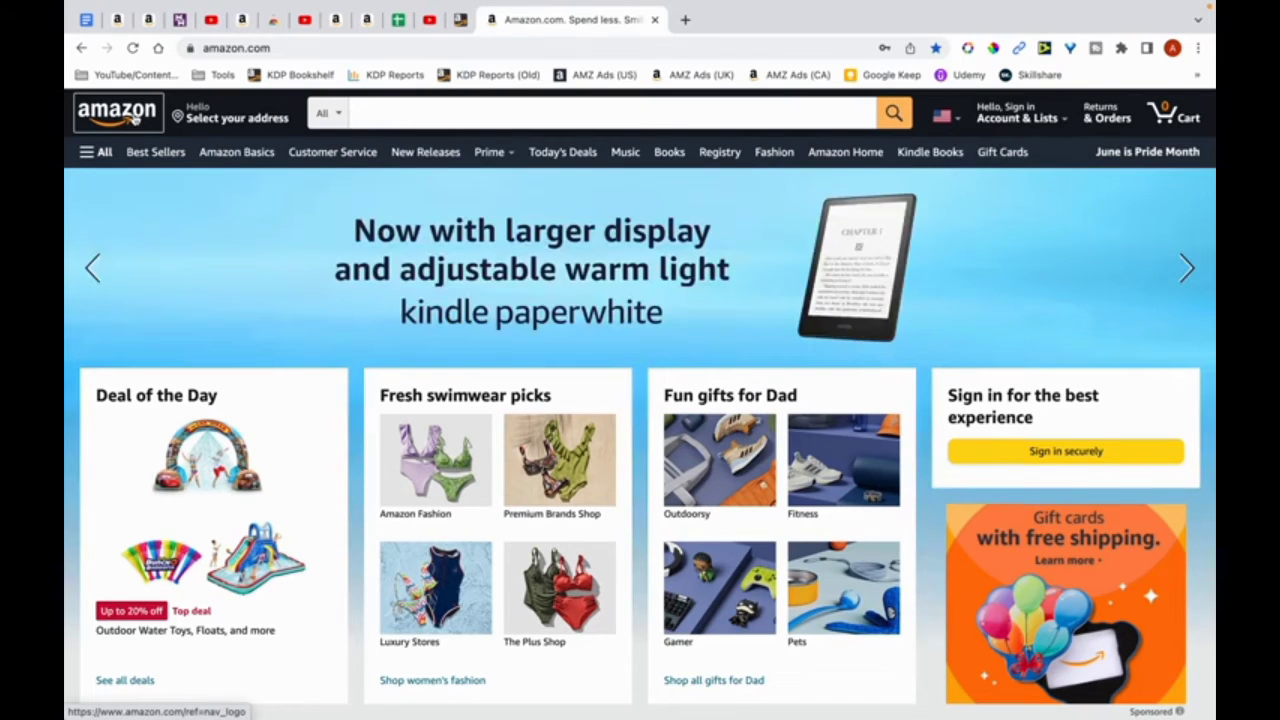
middle_click(133, 117)
middle_click(133, 117)
middle_click(133, 117)
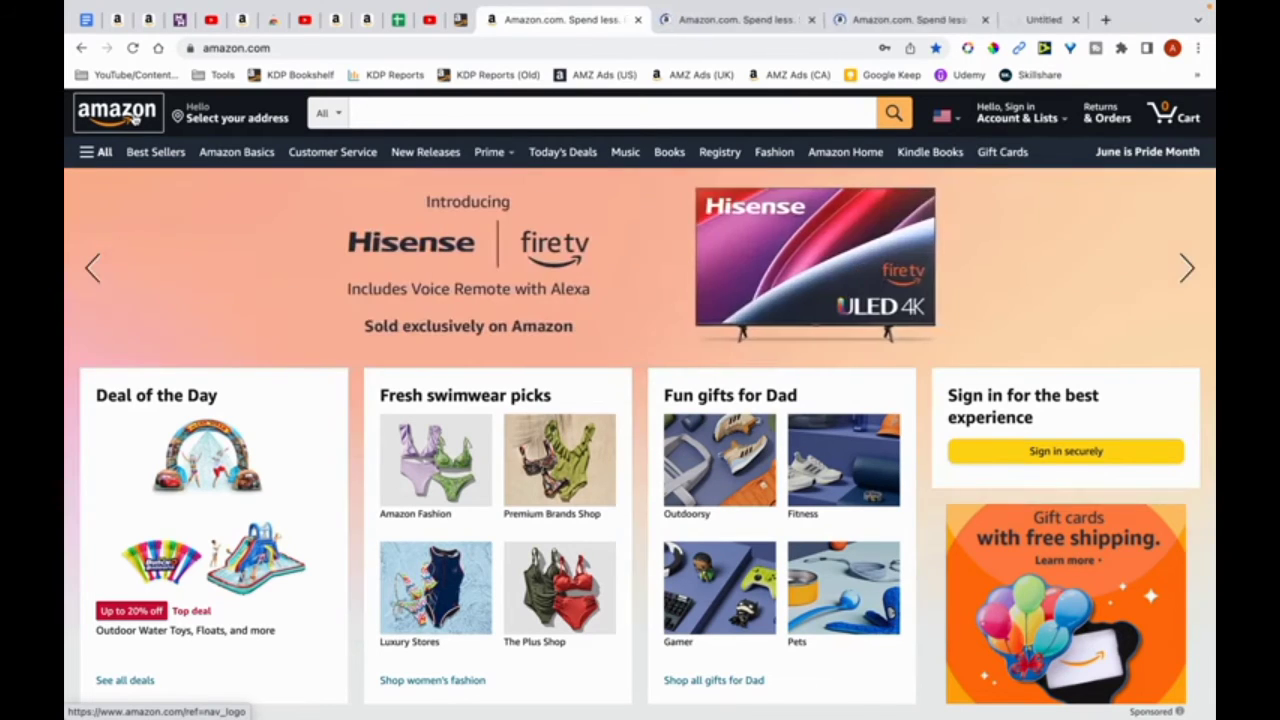
middle_click(133, 117)
middle_click(133, 117)
middle_click(133, 117)
middle_click(133, 117)
middle_click(133, 117)
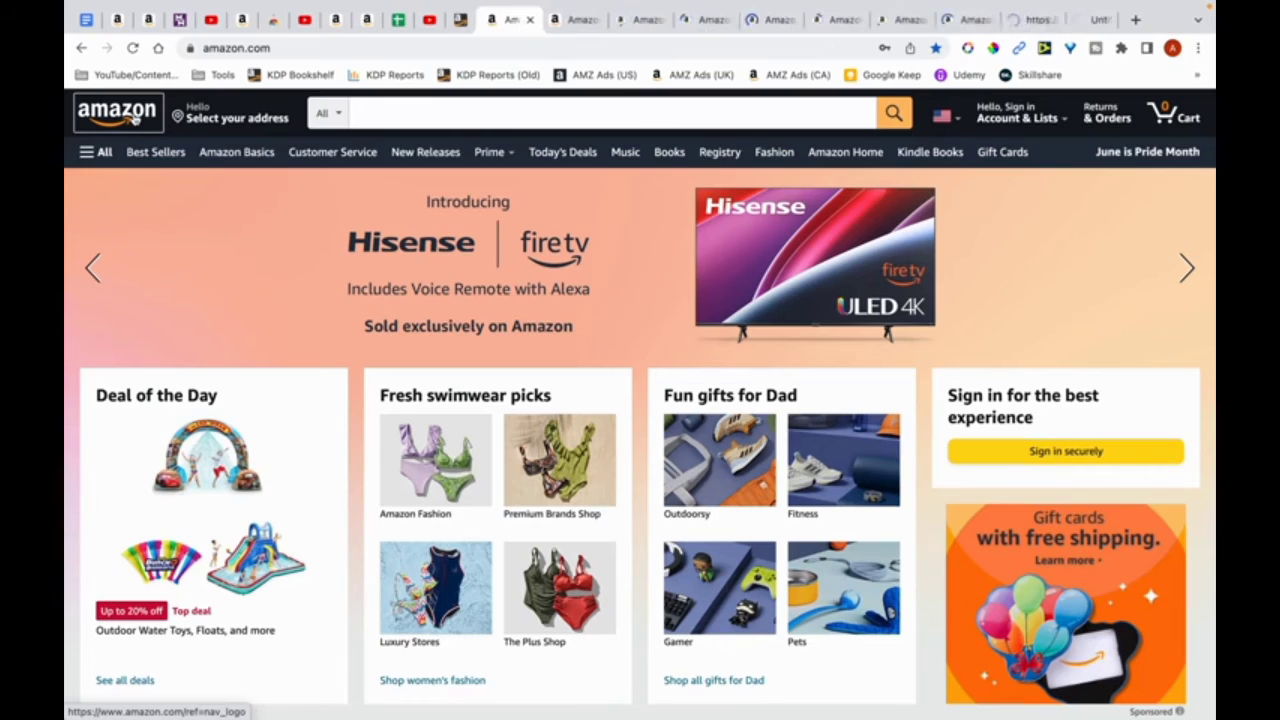
middle_click(133, 117)
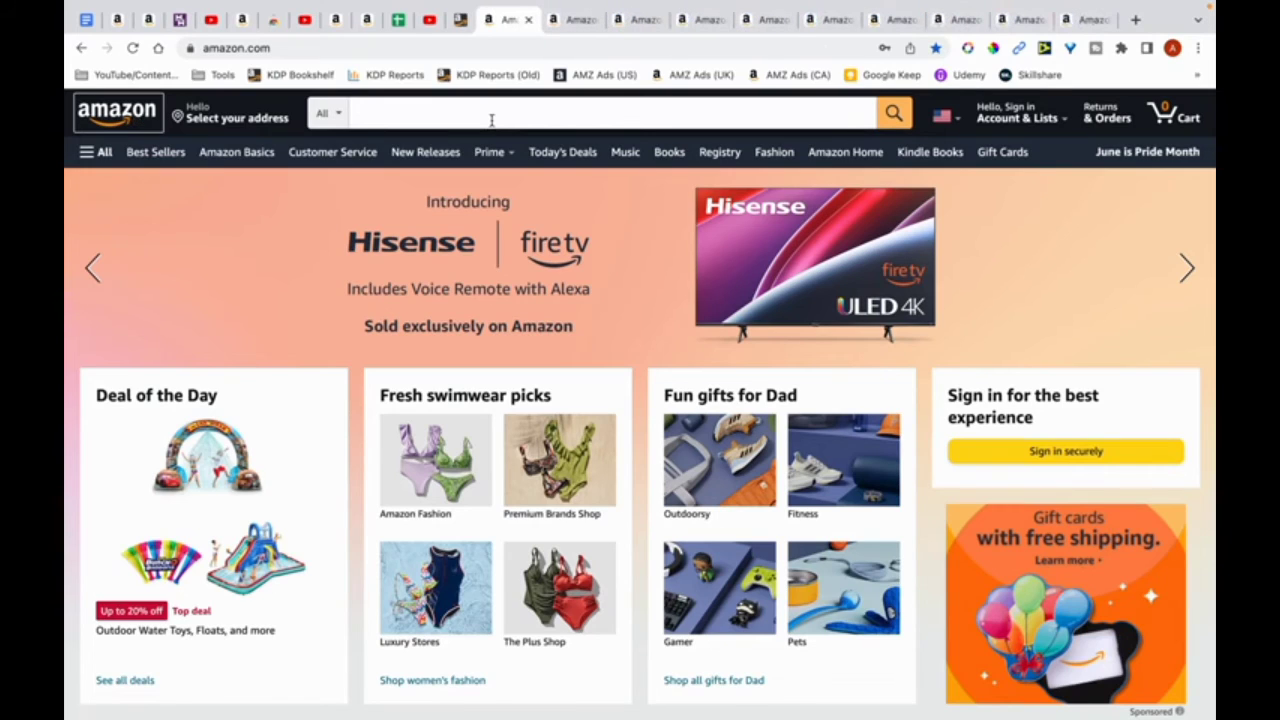
Step: Copy "mood tracker journal 2022" from A3 of the Google Sheet, search Amazon for it and examine the result count and competing books
click(398, 20)
click(147, 257)
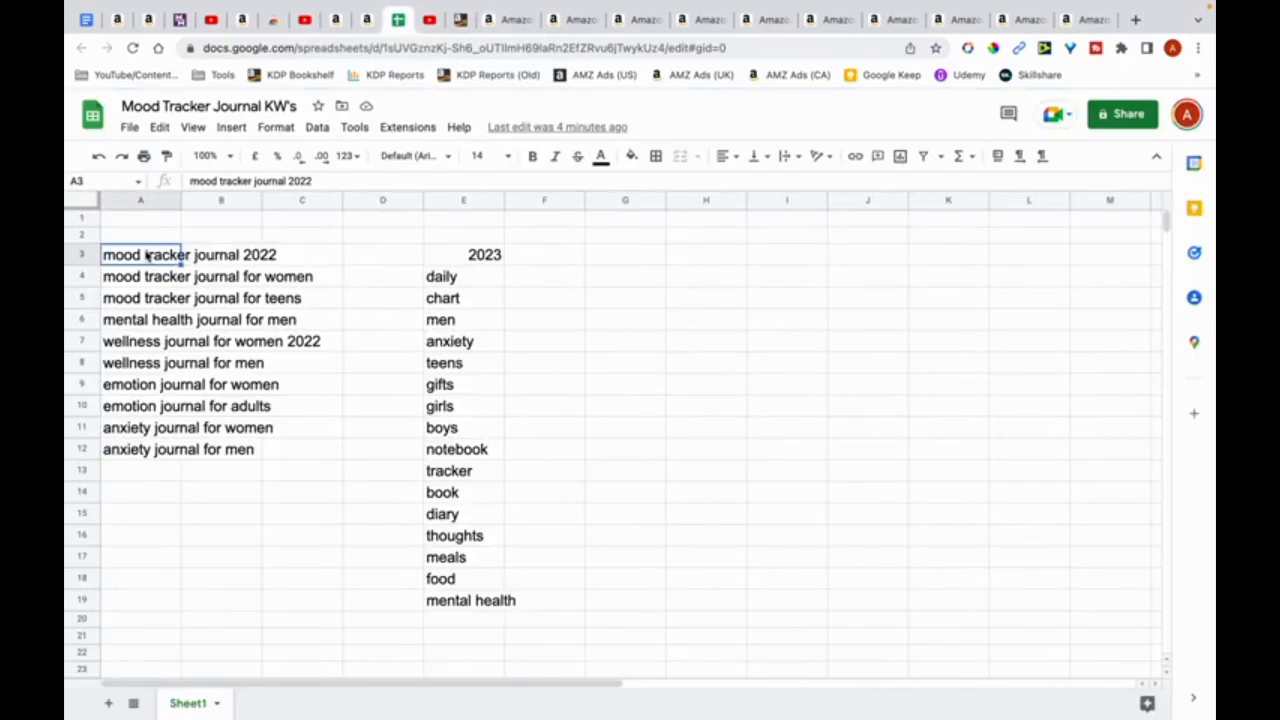
key(ctrl+c)
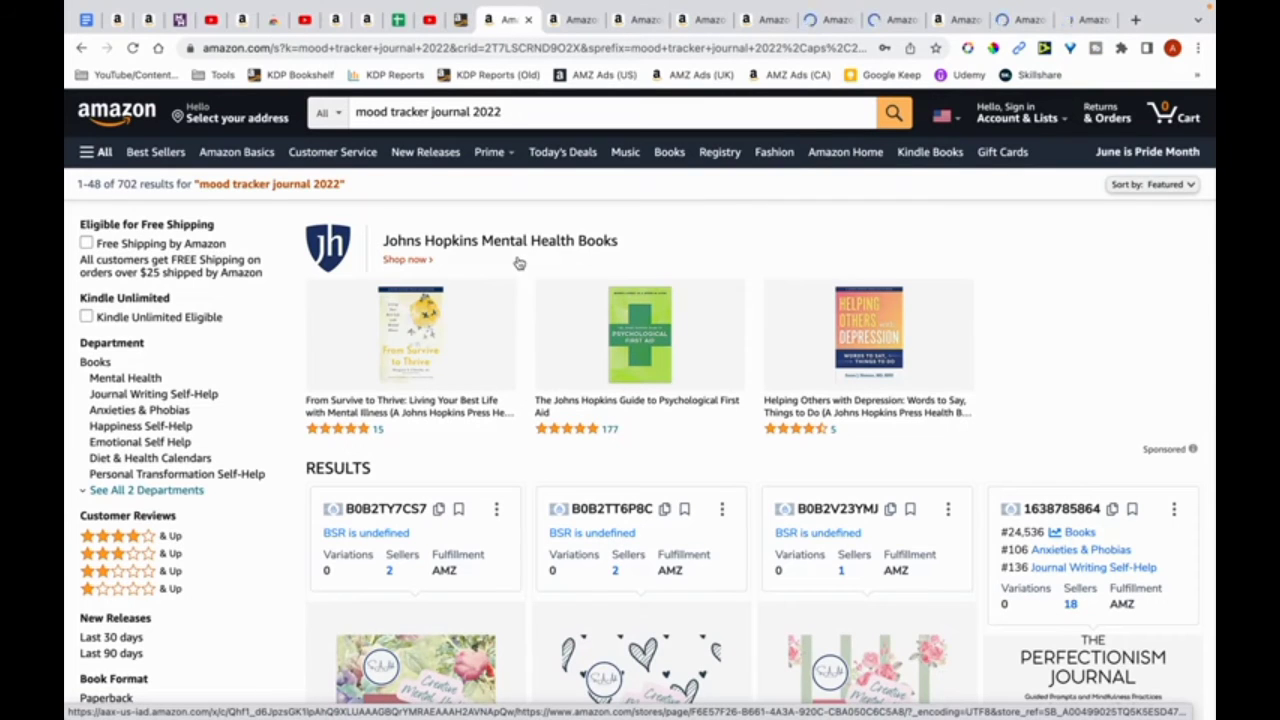
scroll(519, 263, down, 10)
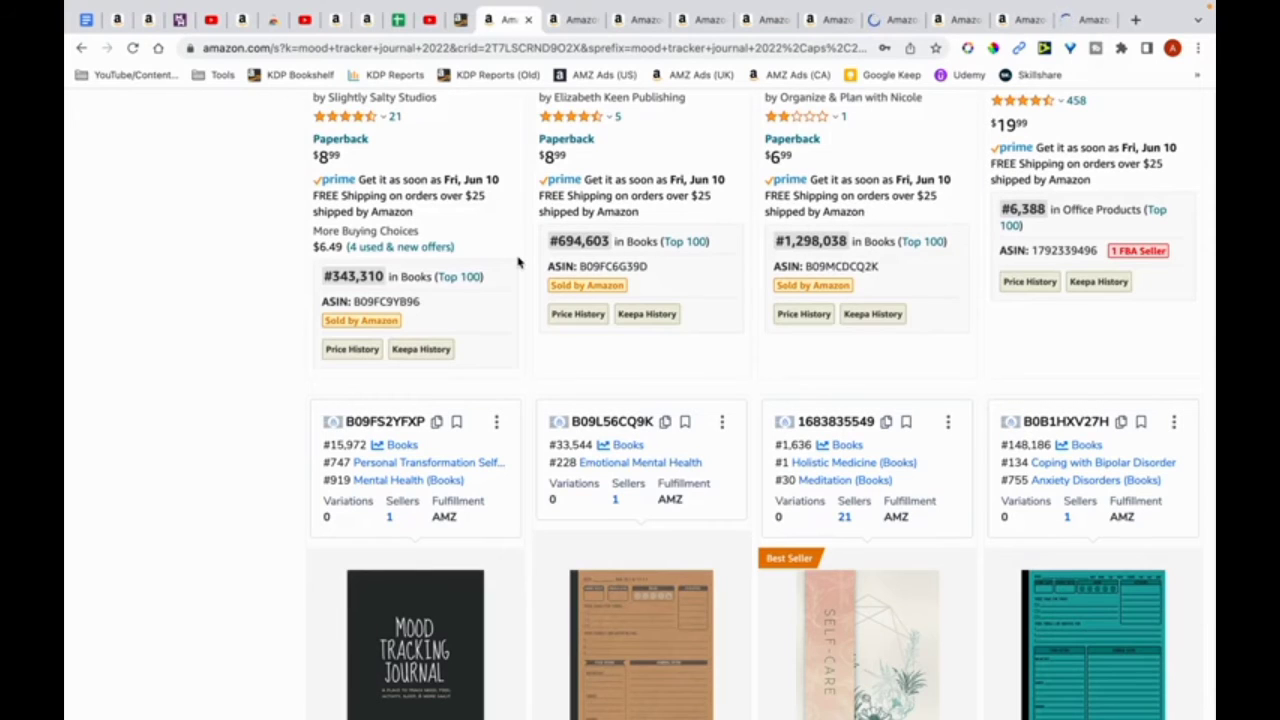
scroll(519, 263, up, 8)
scroll(519, 263, up, 5)
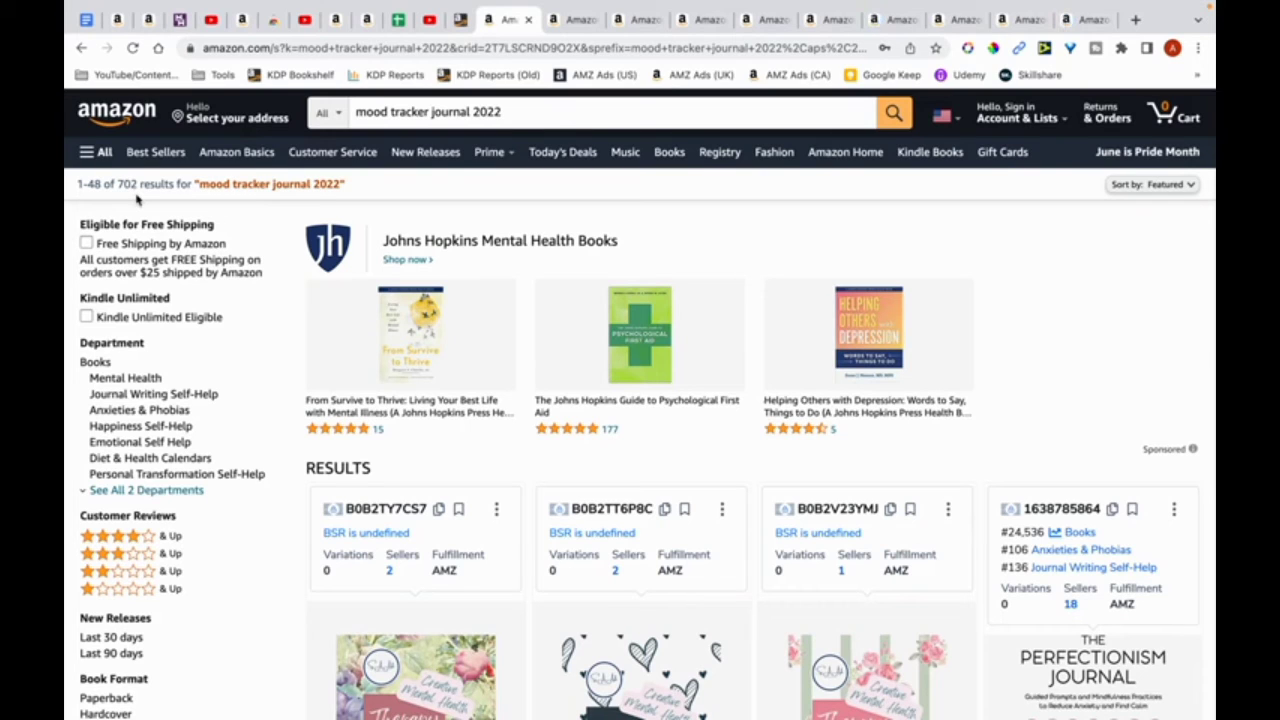
Step: Fill cell B3 beside "mood tracker journal 2022" in the Google Sheet with green
click(398, 20)
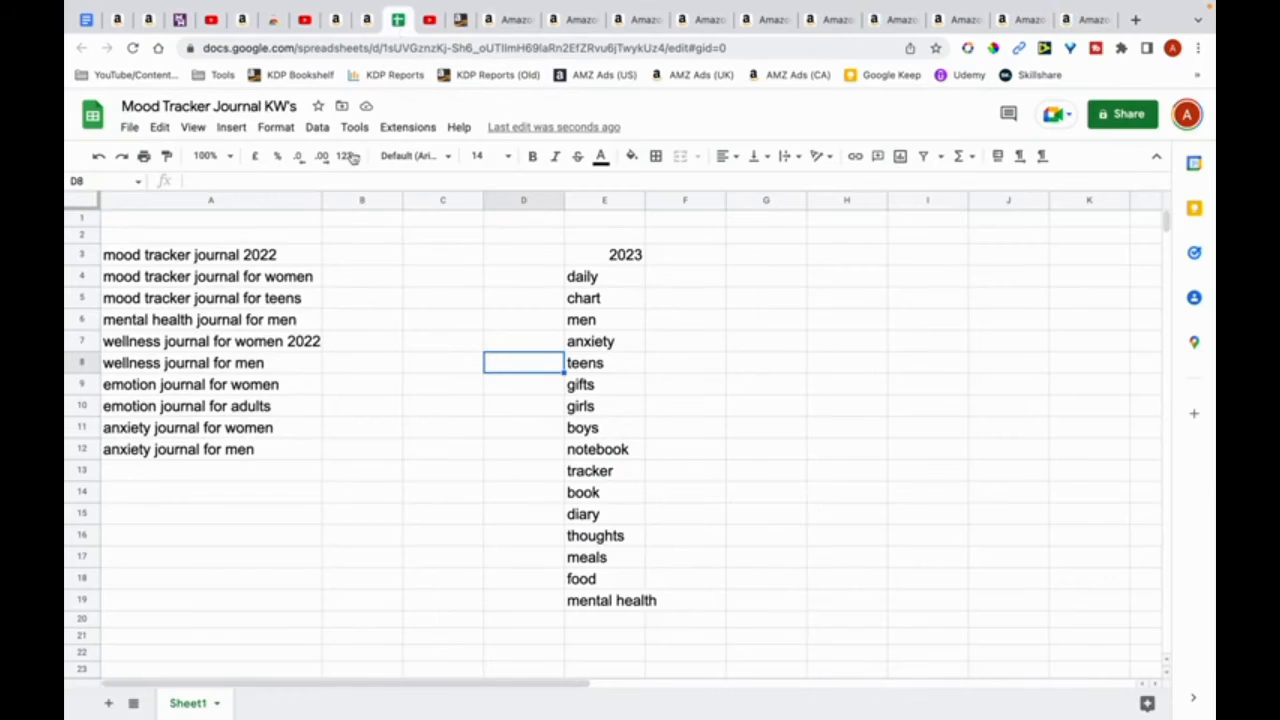
click(374, 257)
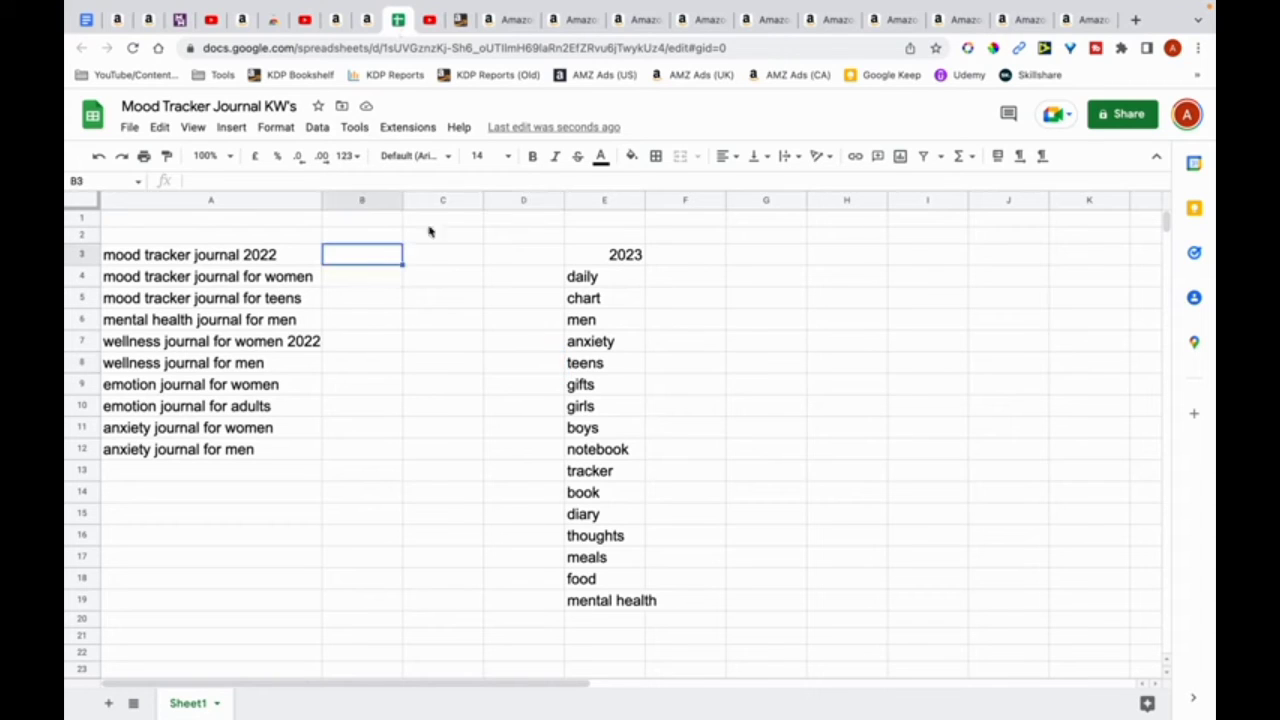
click(632, 156)
click(709, 308)
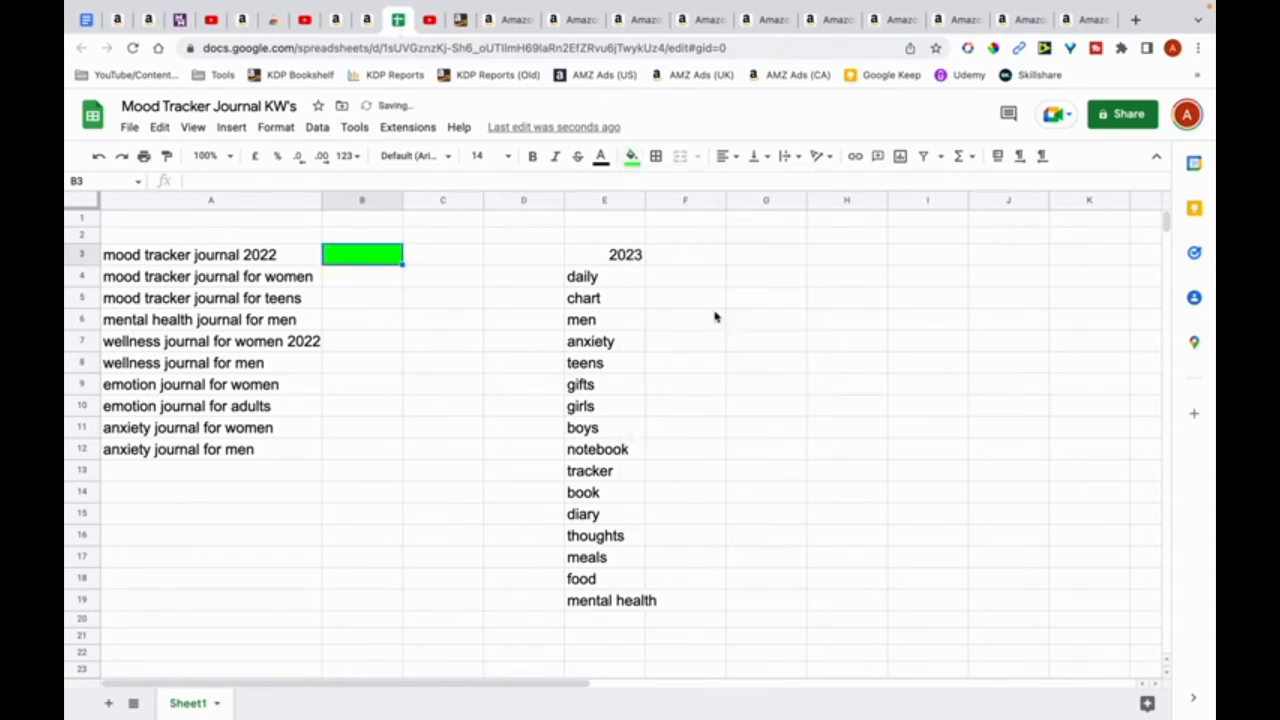
click(452, 326)
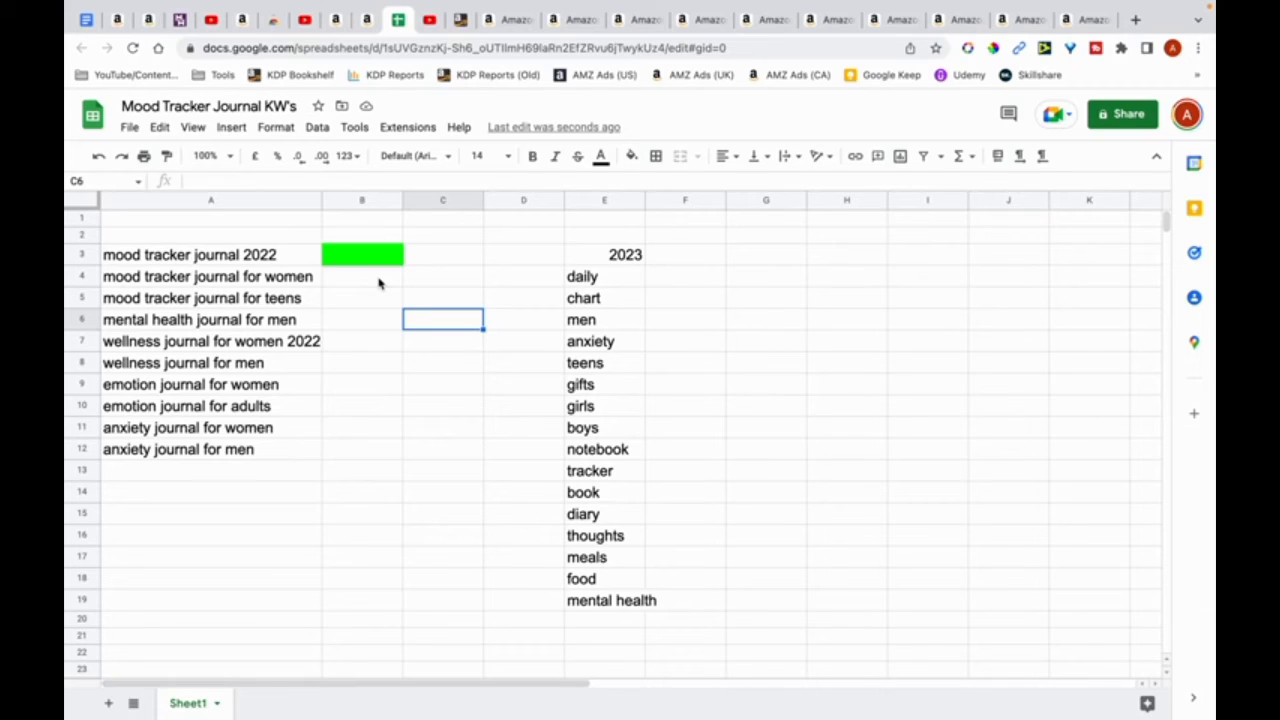
Step: Examine the Amazon results for "mood tracker journal for women" and their sales ranks, and return to the Google Sheet
click(567, 30)
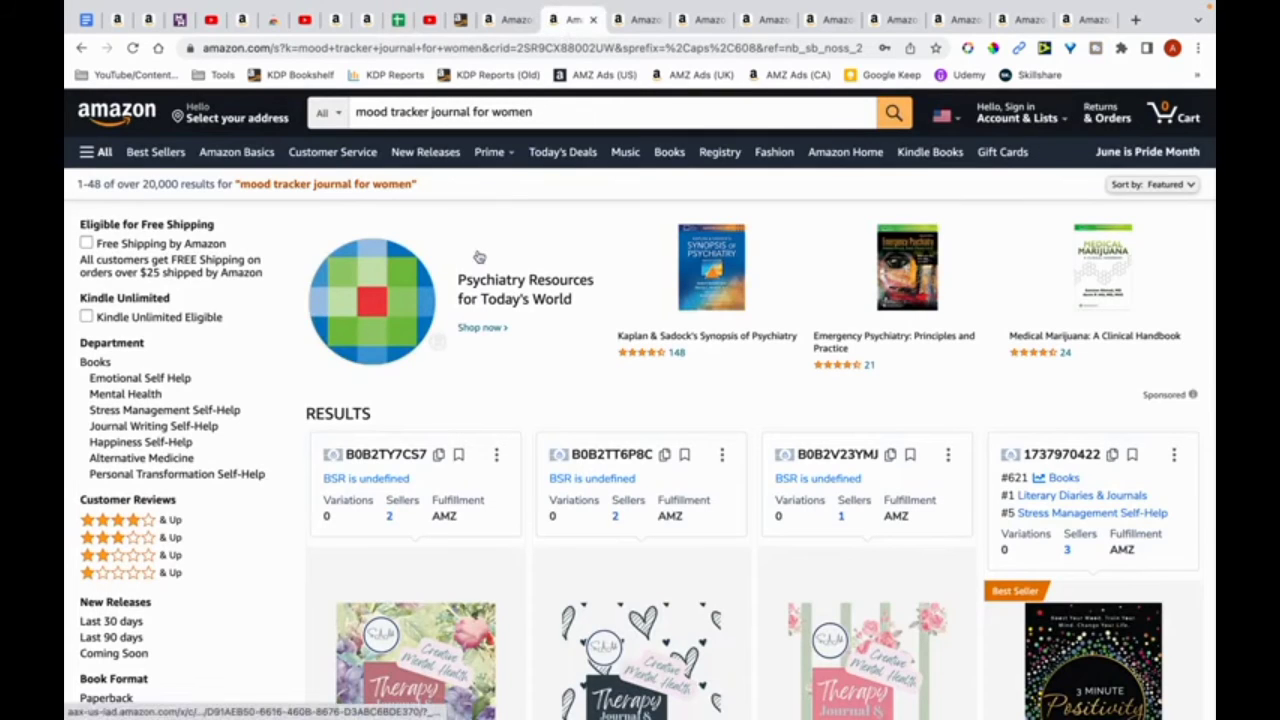
scroll(500, 244, down, 10)
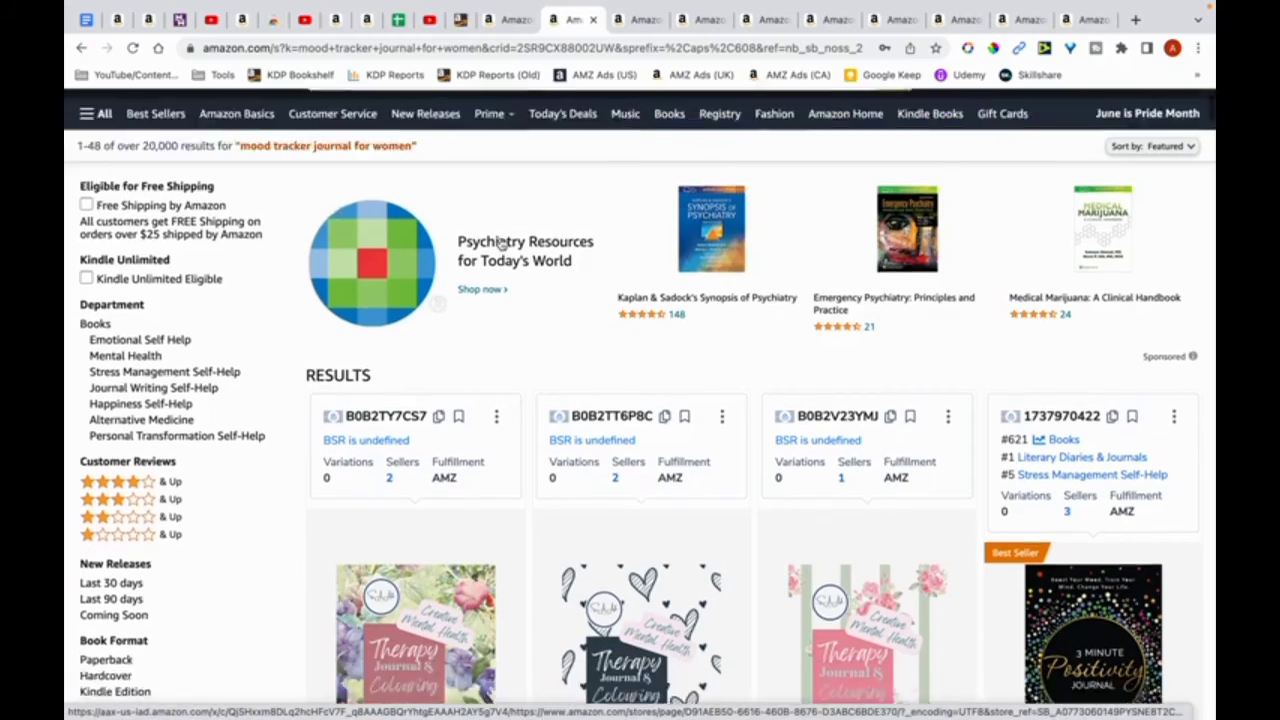
scroll(500, 244, down, 5)
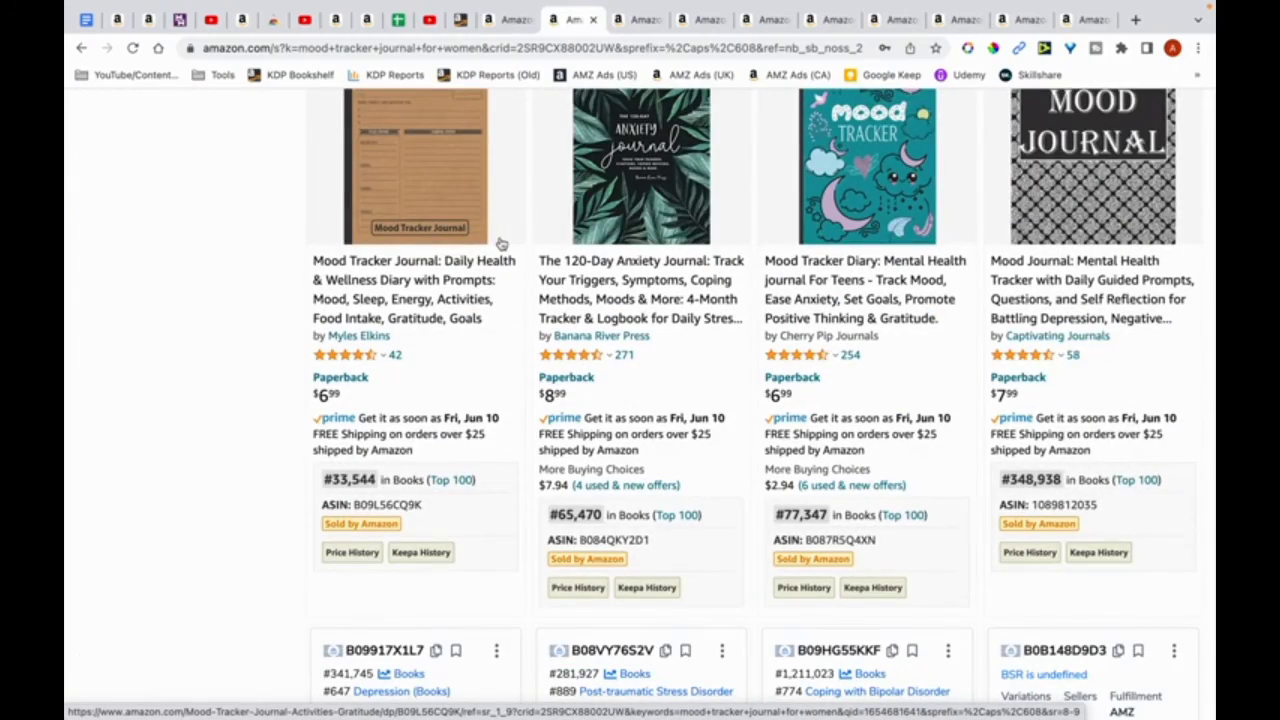
click(398, 19)
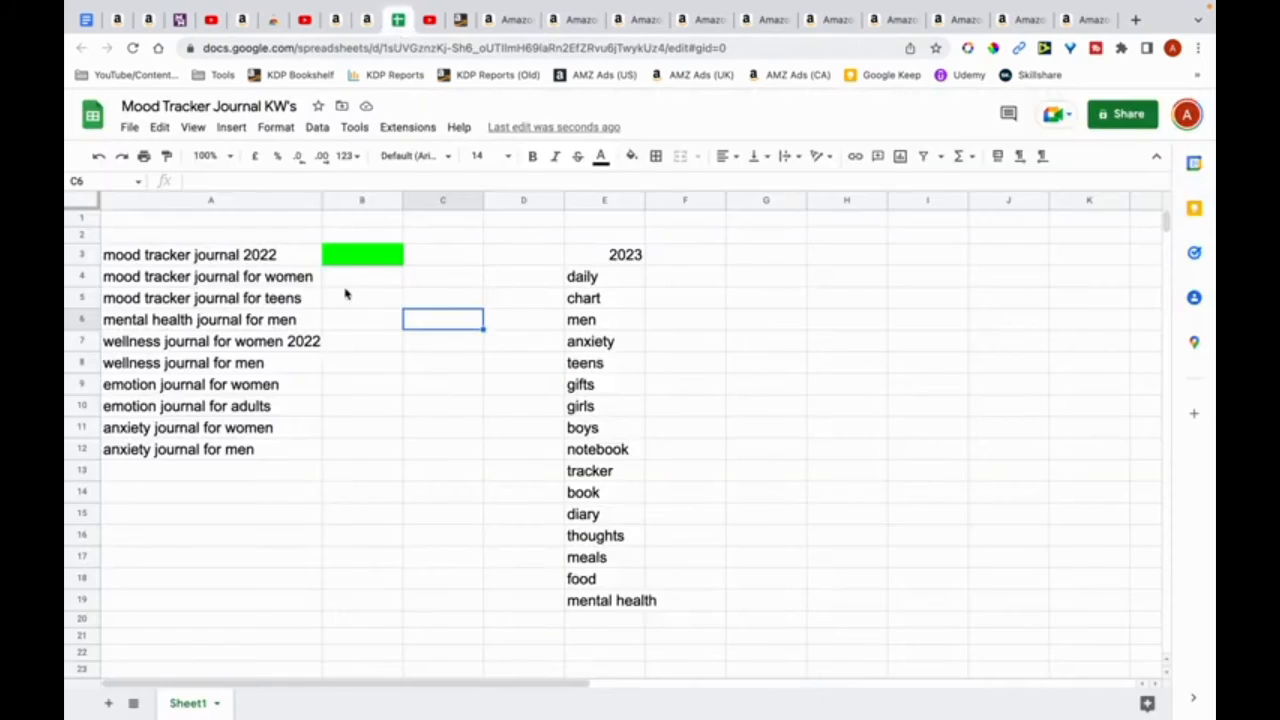
Step: Fill cell B4 beside "mood tracker journal for women" with the standard yellow-orange colour
click(358, 281)
click(631, 156)
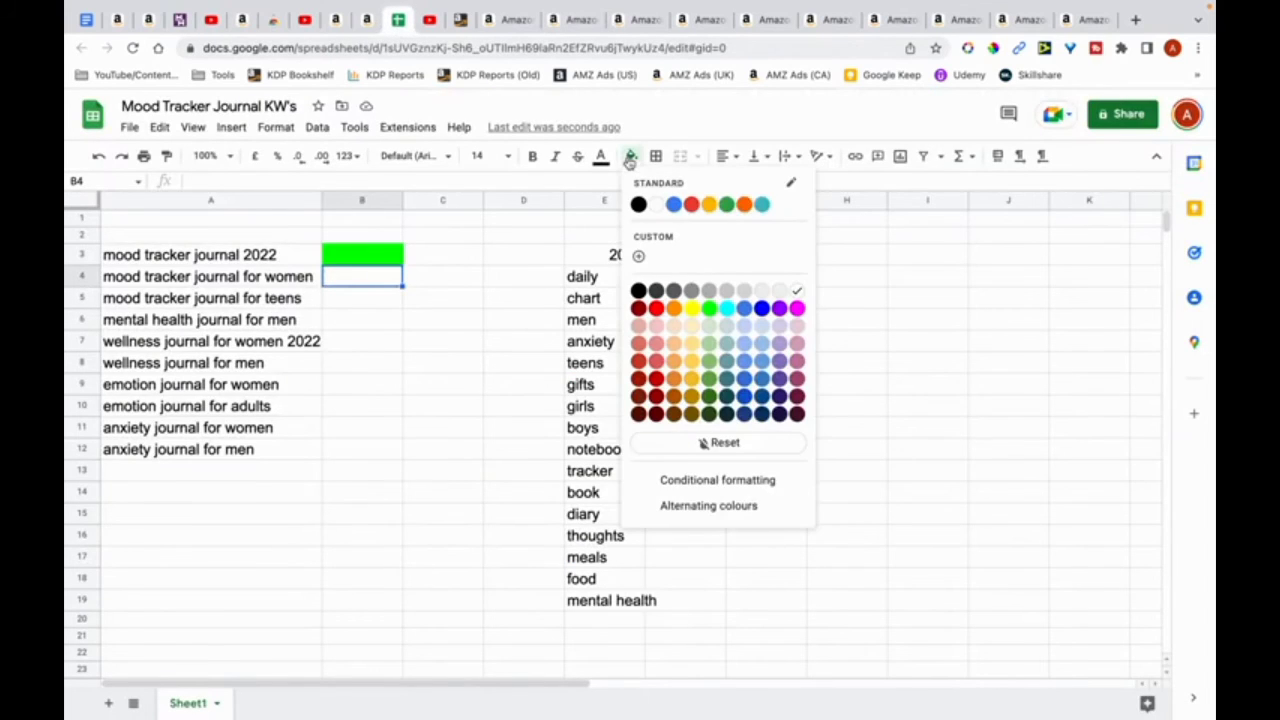
click(709, 205)
key(Down)
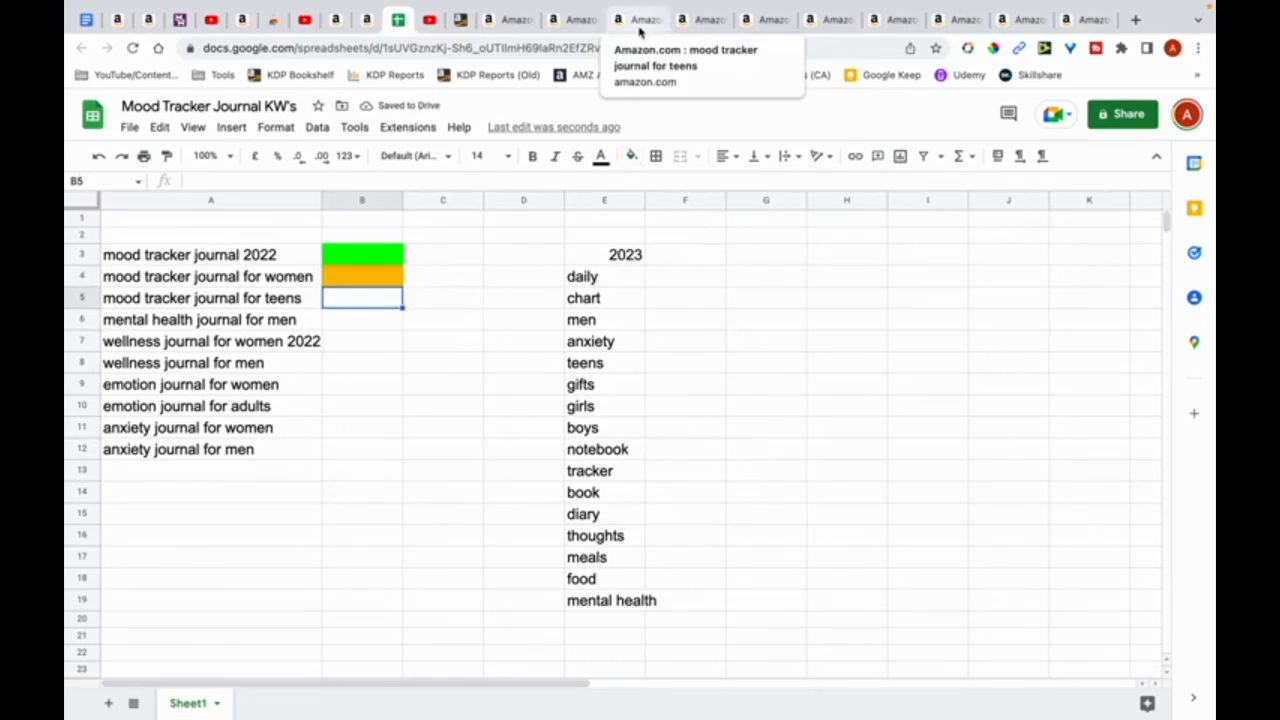
Step: Examine the Amazon results for "mood tracker journal for teens" and the books' sales ranks, and return to the Google Sheet
click(640, 30)
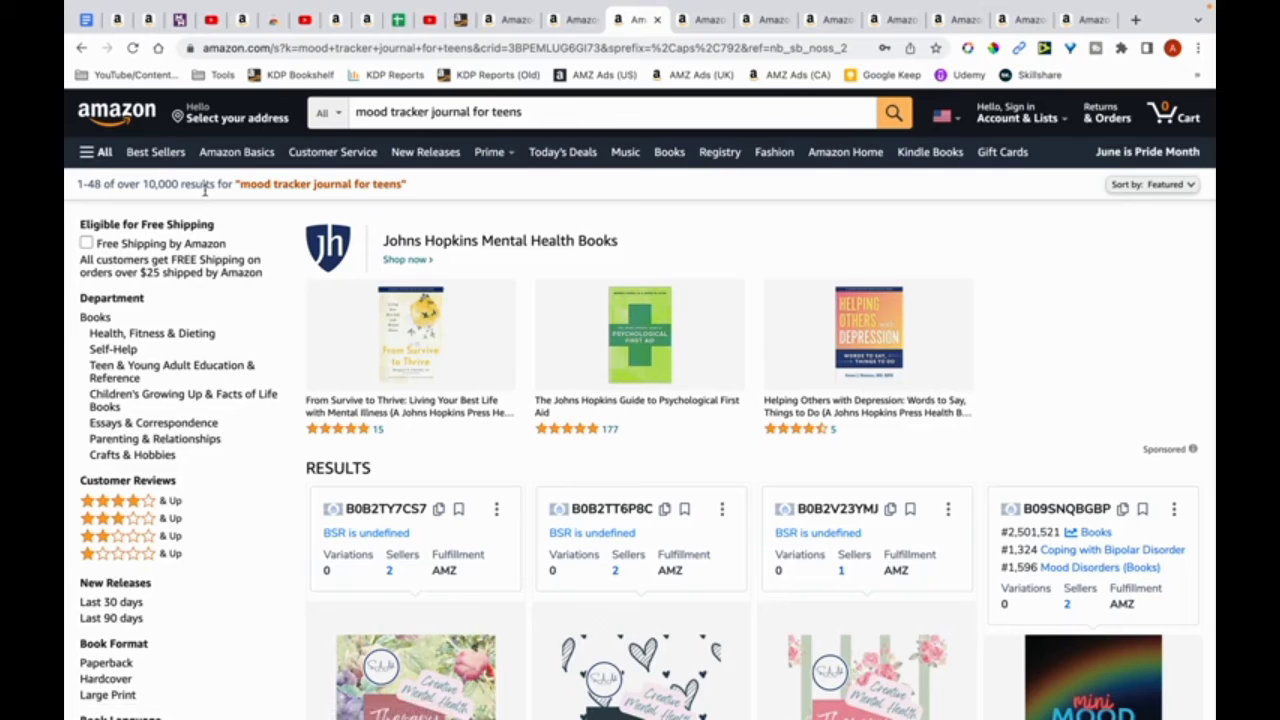
scroll(560, 275, down, 8)
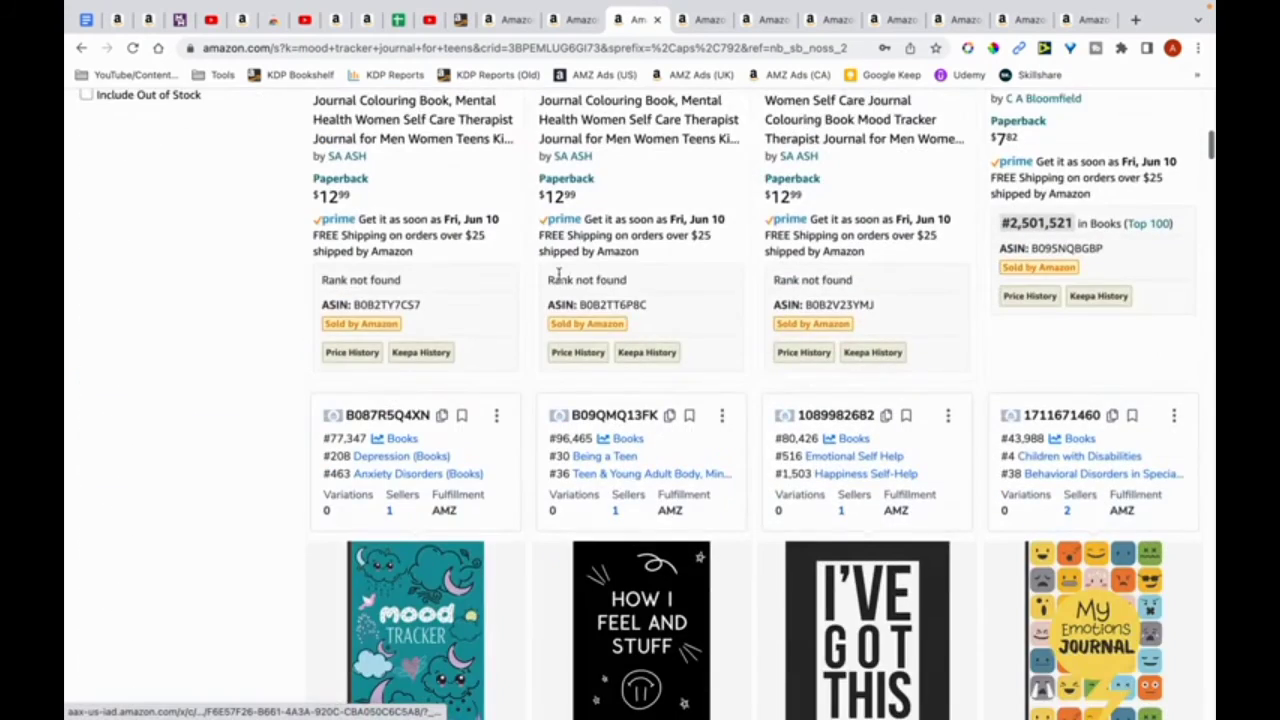
scroll(560, 280, down, 2)
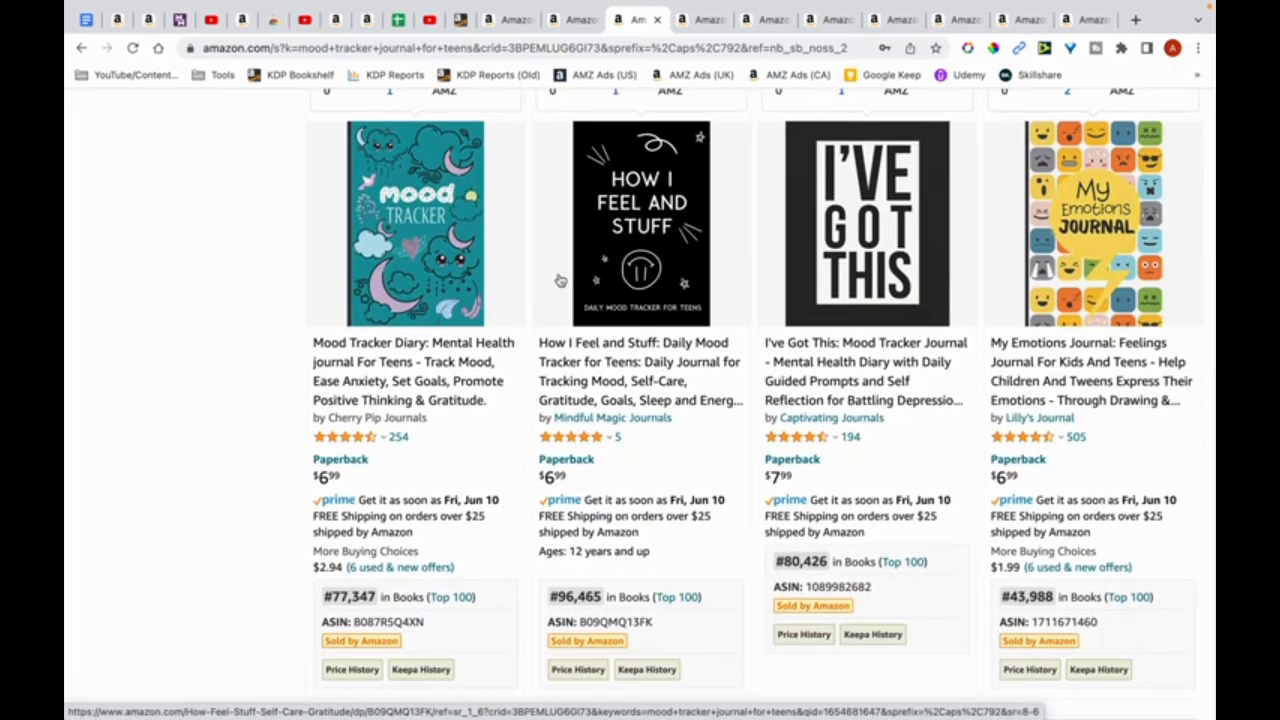
click(398, 20)
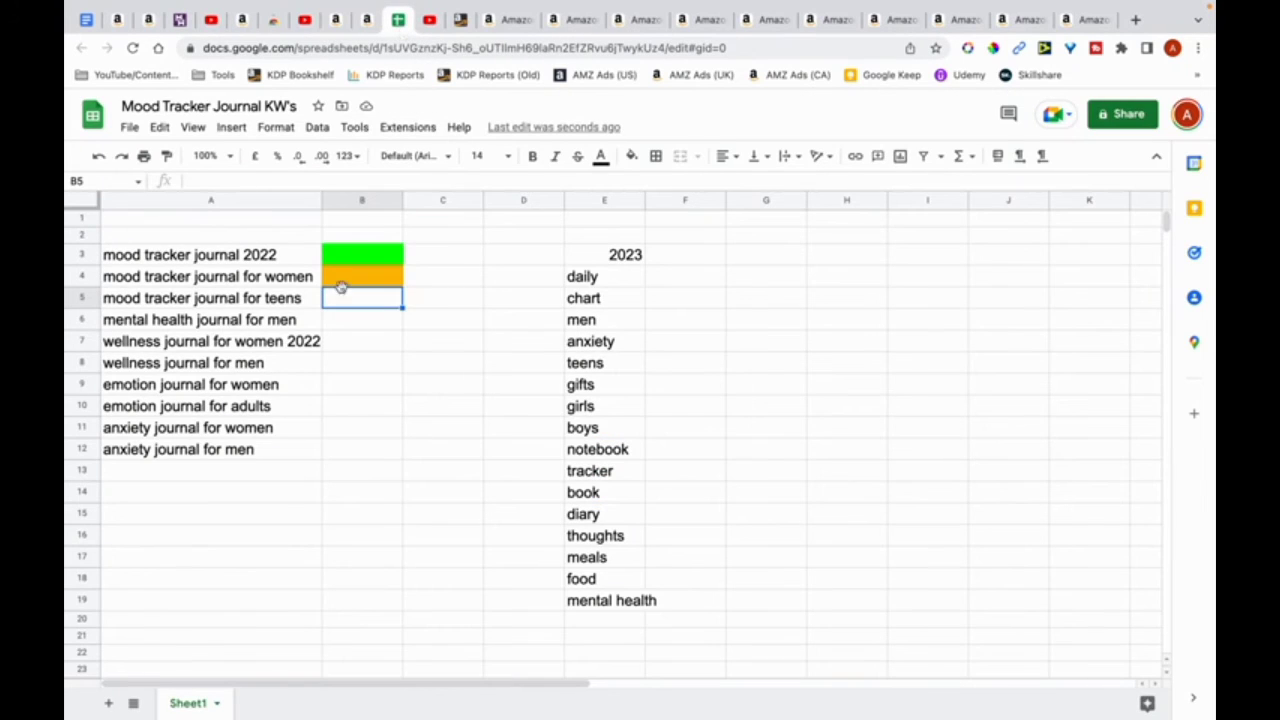
Step: Fill cell B5 beside "mood tracker journal for teens" with the same yellow-orange as B4
click(632, 156)
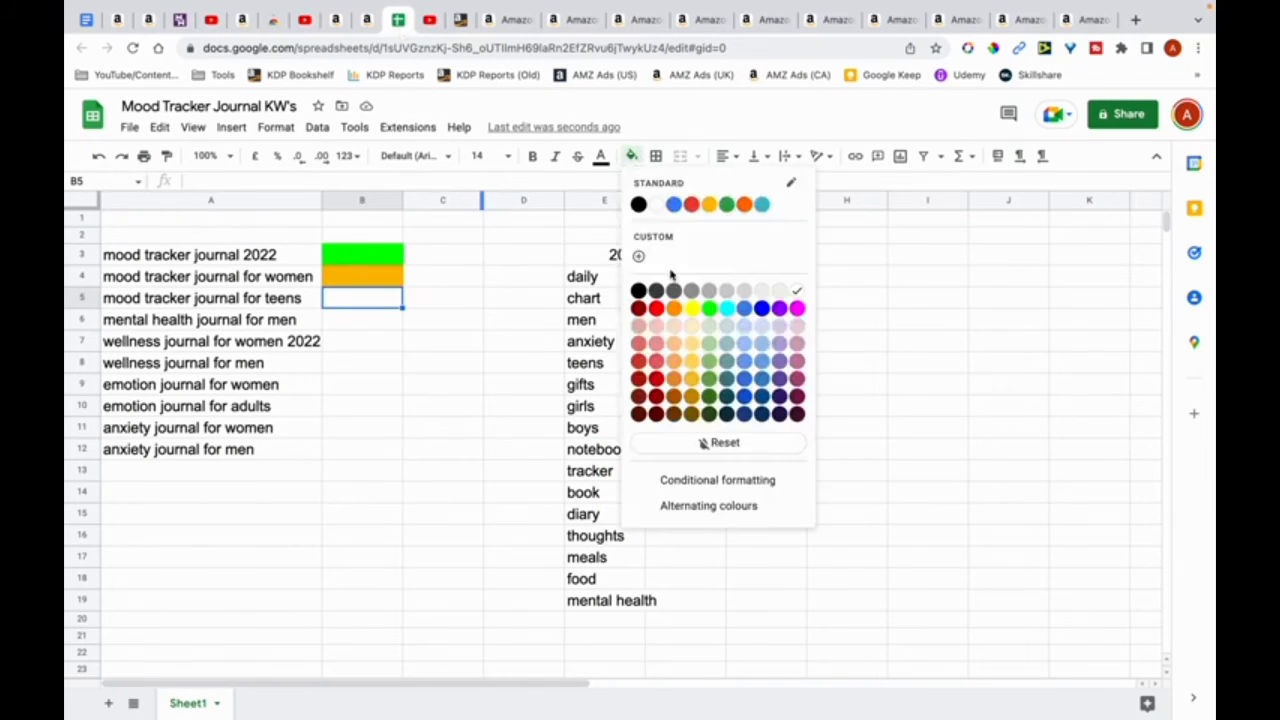
click(709, 205)
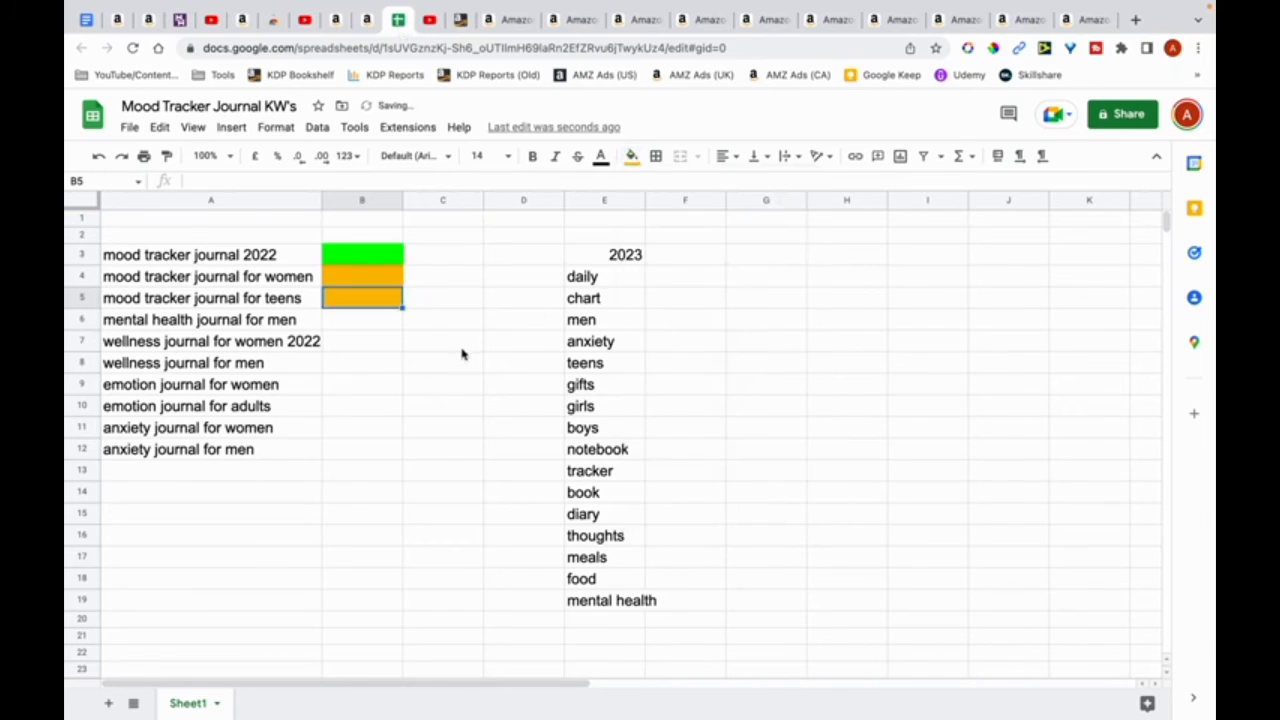
click(462, 350)
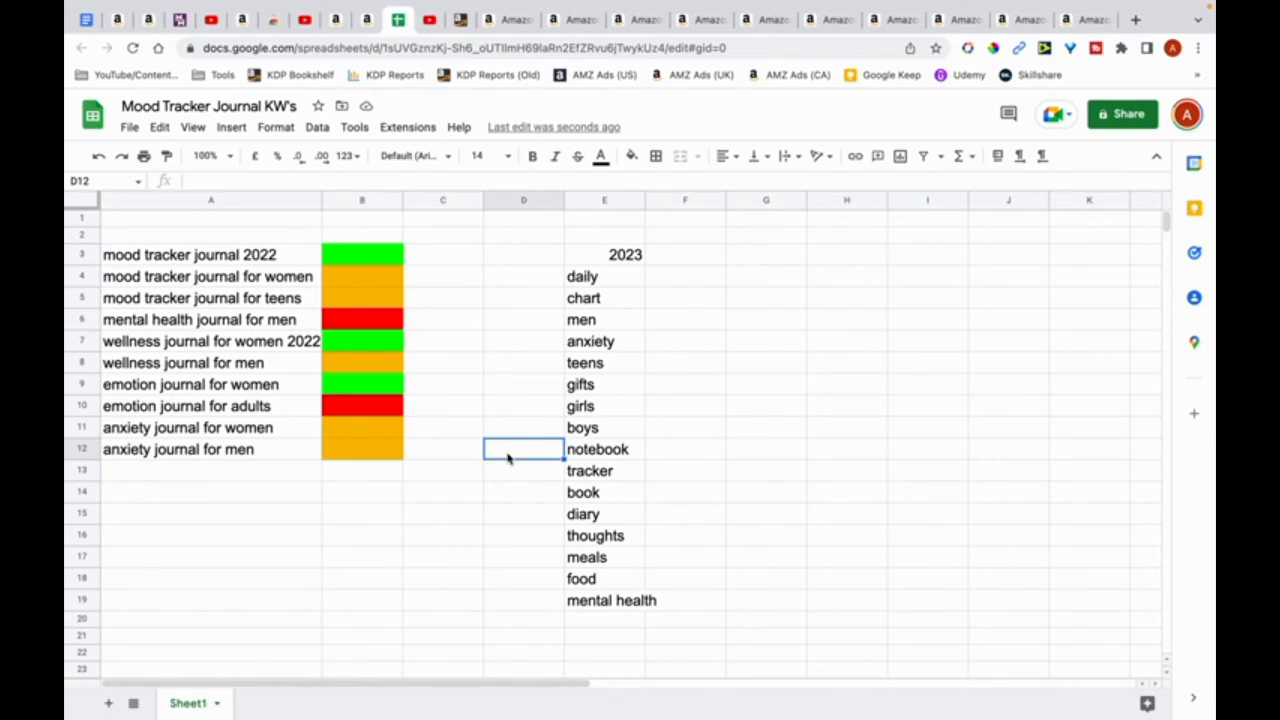
Step: Copy the three mood tracker journal phrases in A3:A5 to the empty cells starting at A15
click(200, 470)
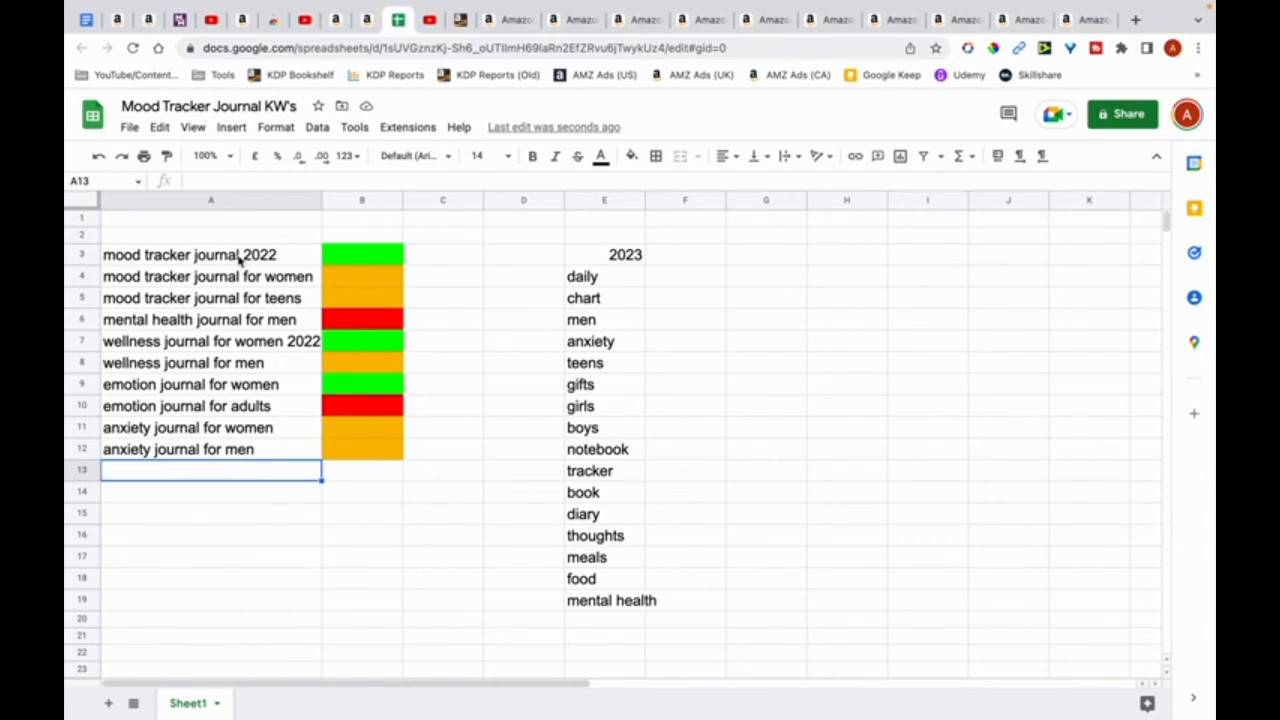
drag(240, 258, 246, 297)
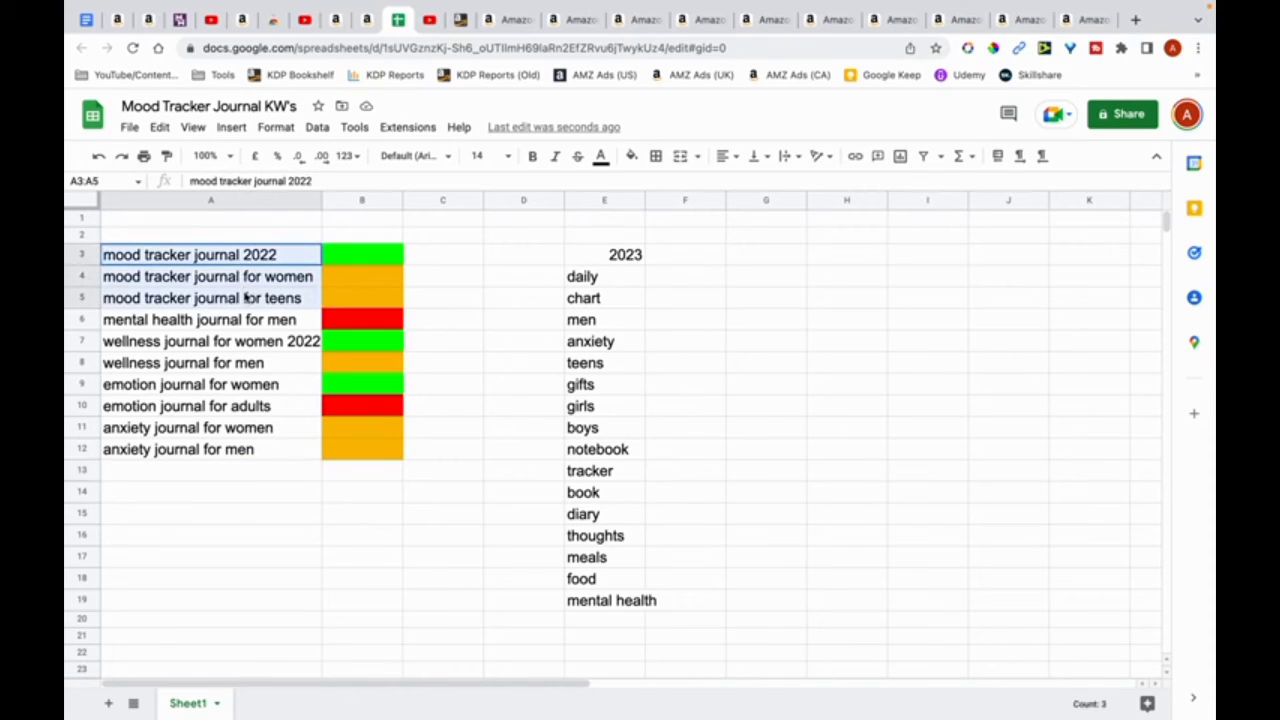
key(ctrl+c)
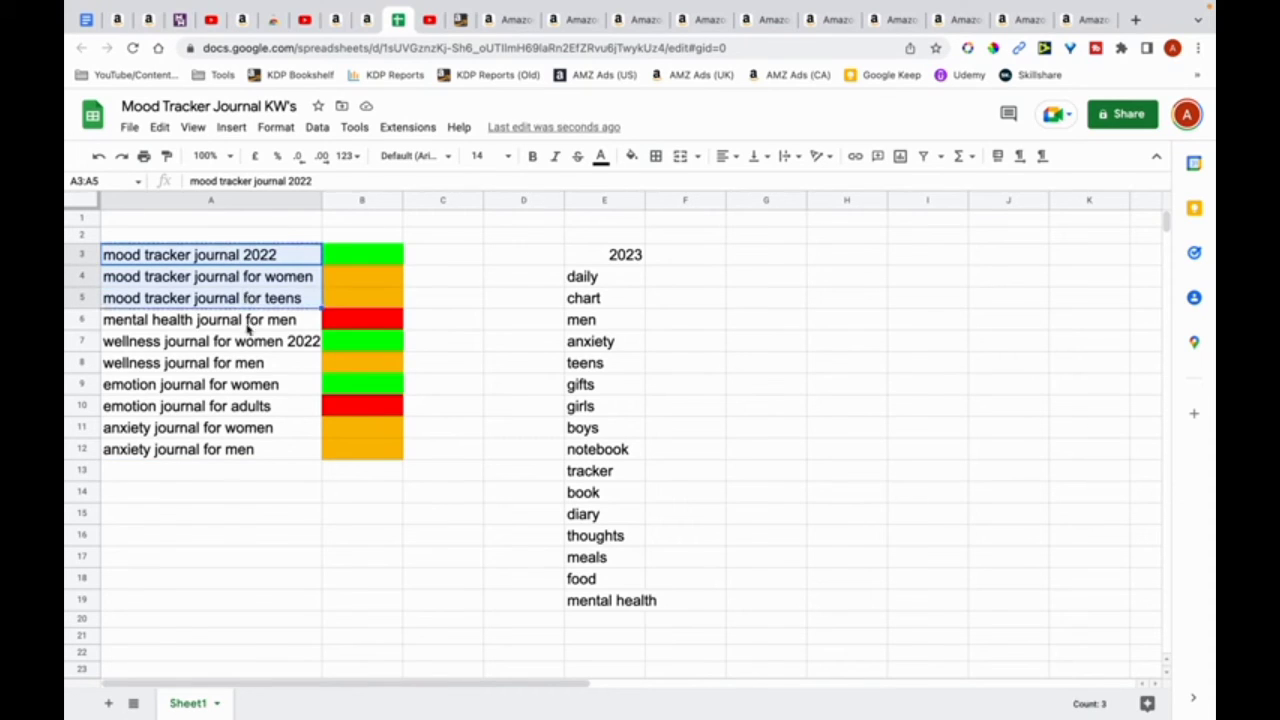
click(212, 518)
key(ctrl+v)
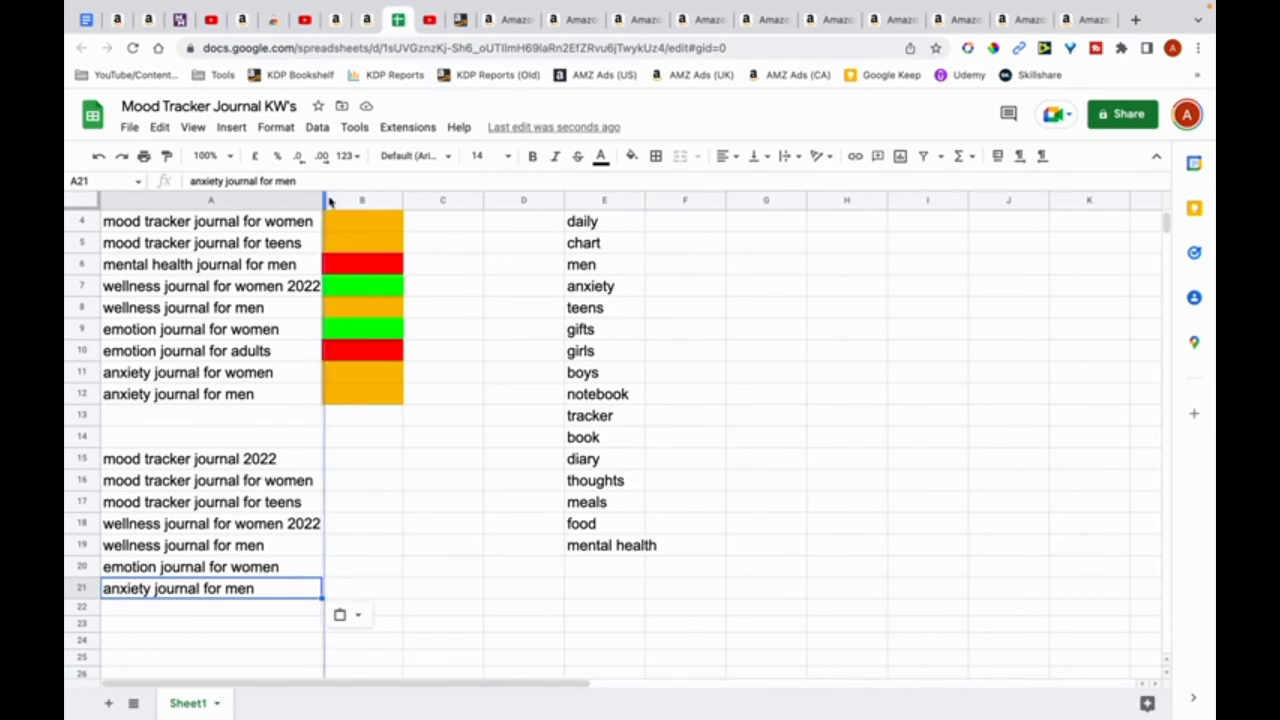
Step: Widen column A to about double its width and extend the phrase in A15 to "mood tracker journal 2022 adults 2023 gifts"
drag(322, 200, 535, 205)
scroll(437, 205, up, 1)
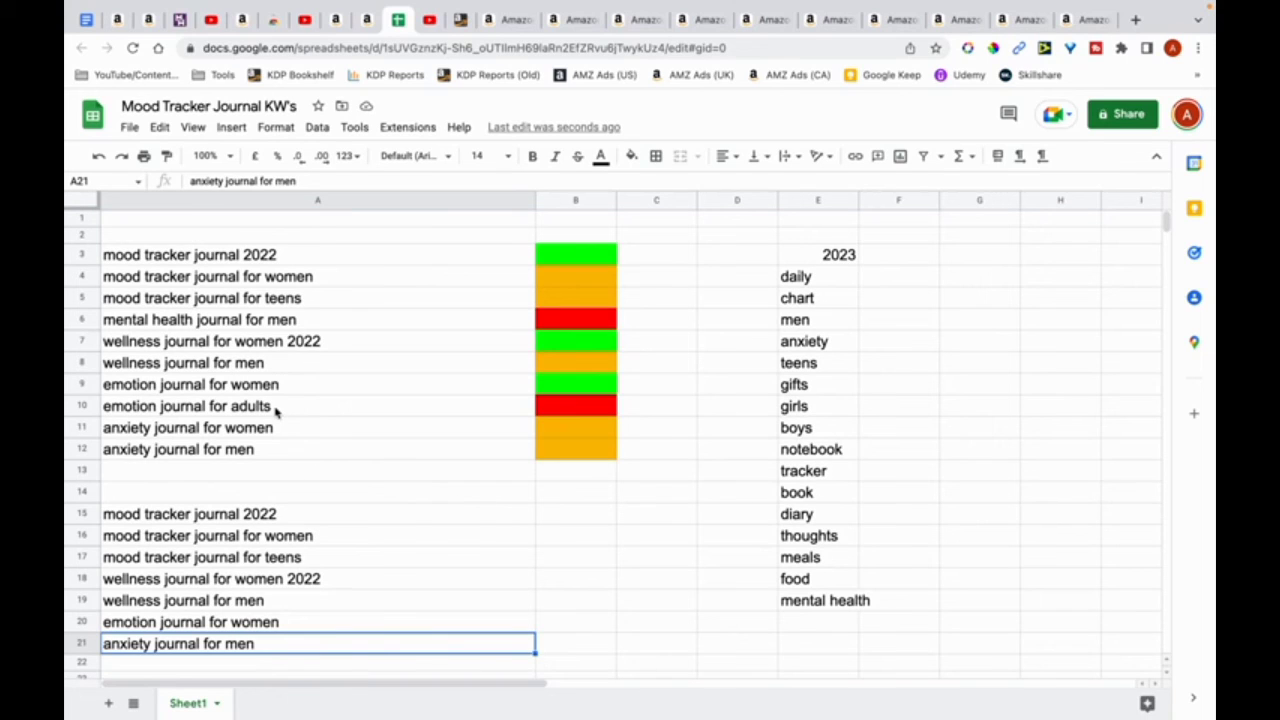
click(302, 514)
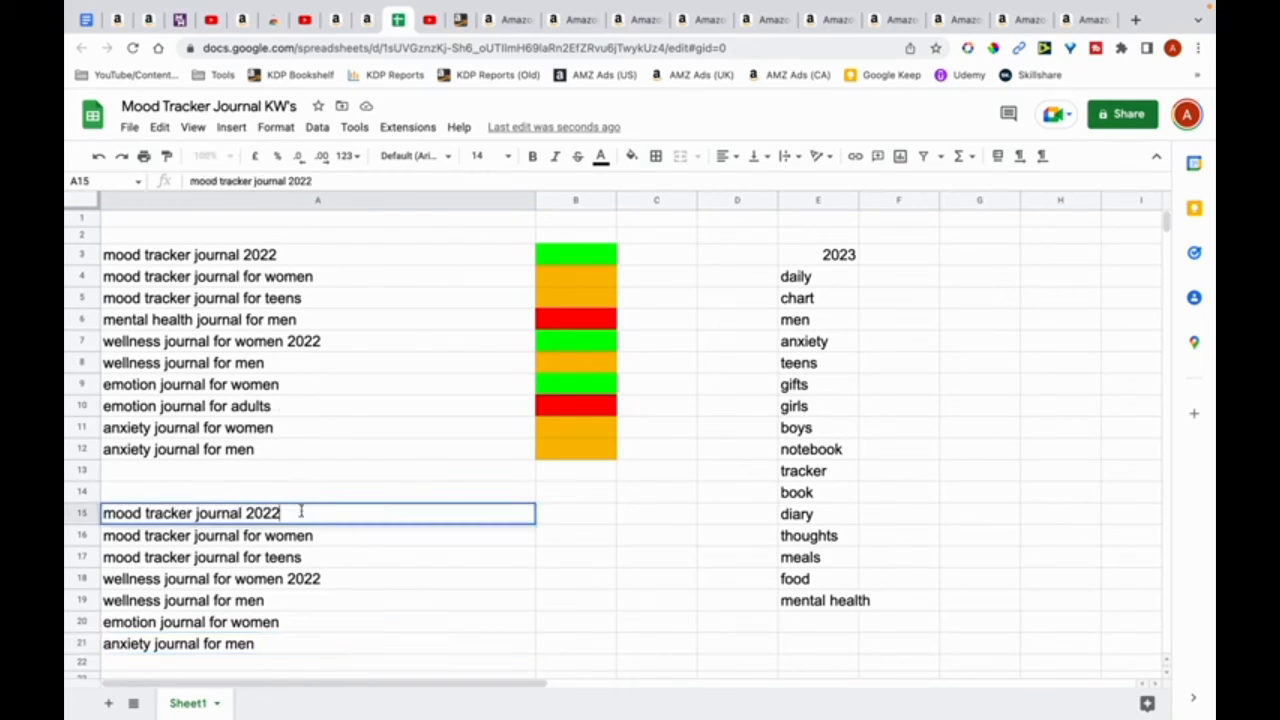
double_click(301, 512)
text(adults 2023 gifts)
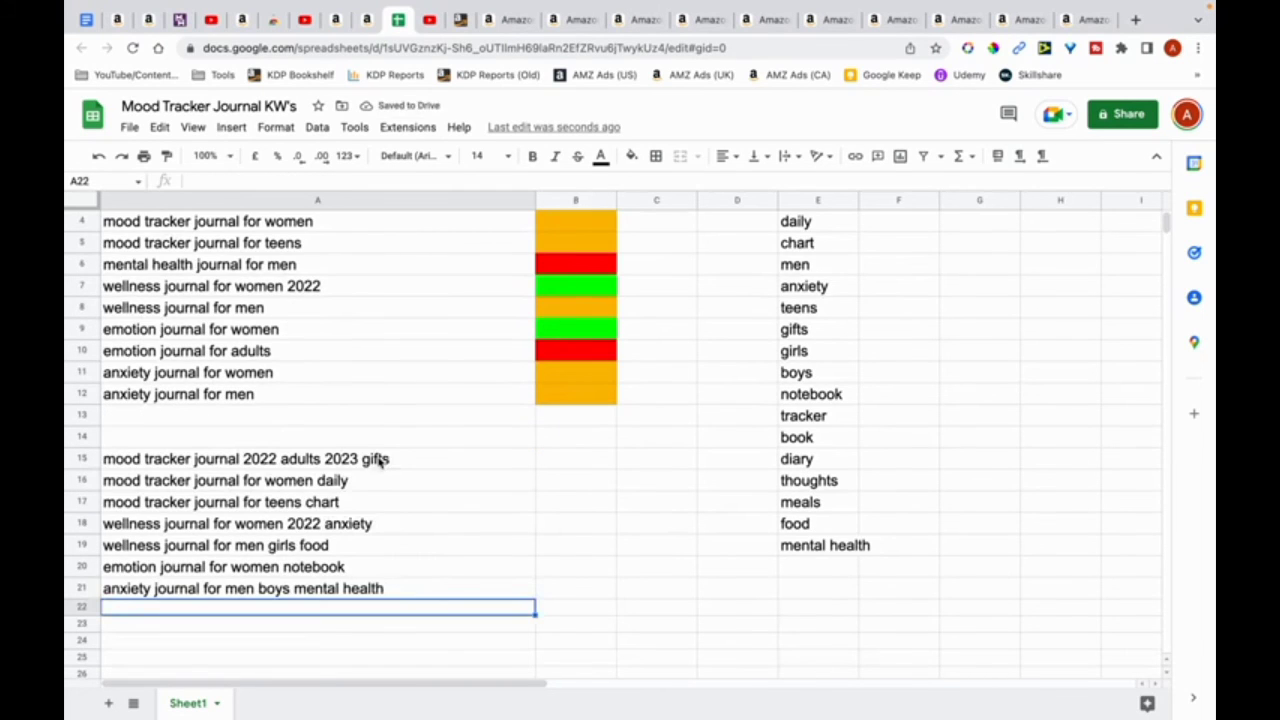
Step: Select the seven extended phrases in A15:A21, compare them with the Keywords section of the KDP paperback details page, and return to the sheet
drag(380, 458, 378, 592)
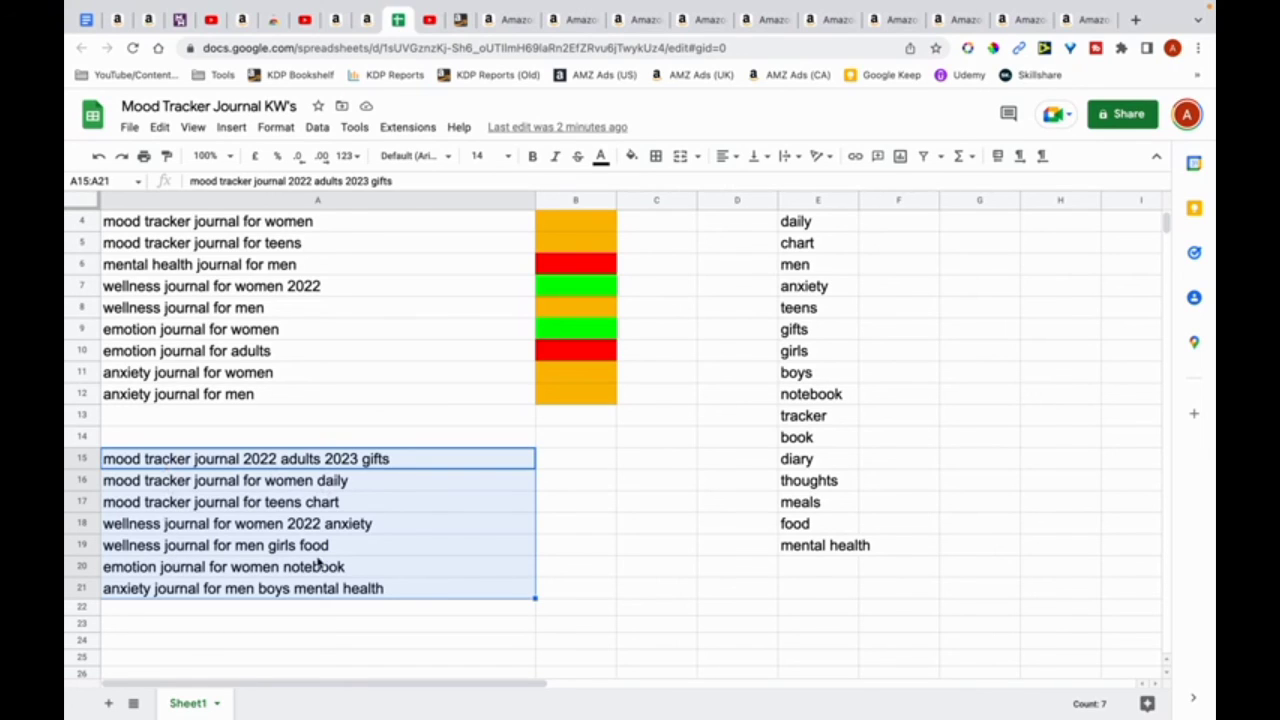
mouse_move(458, 14)
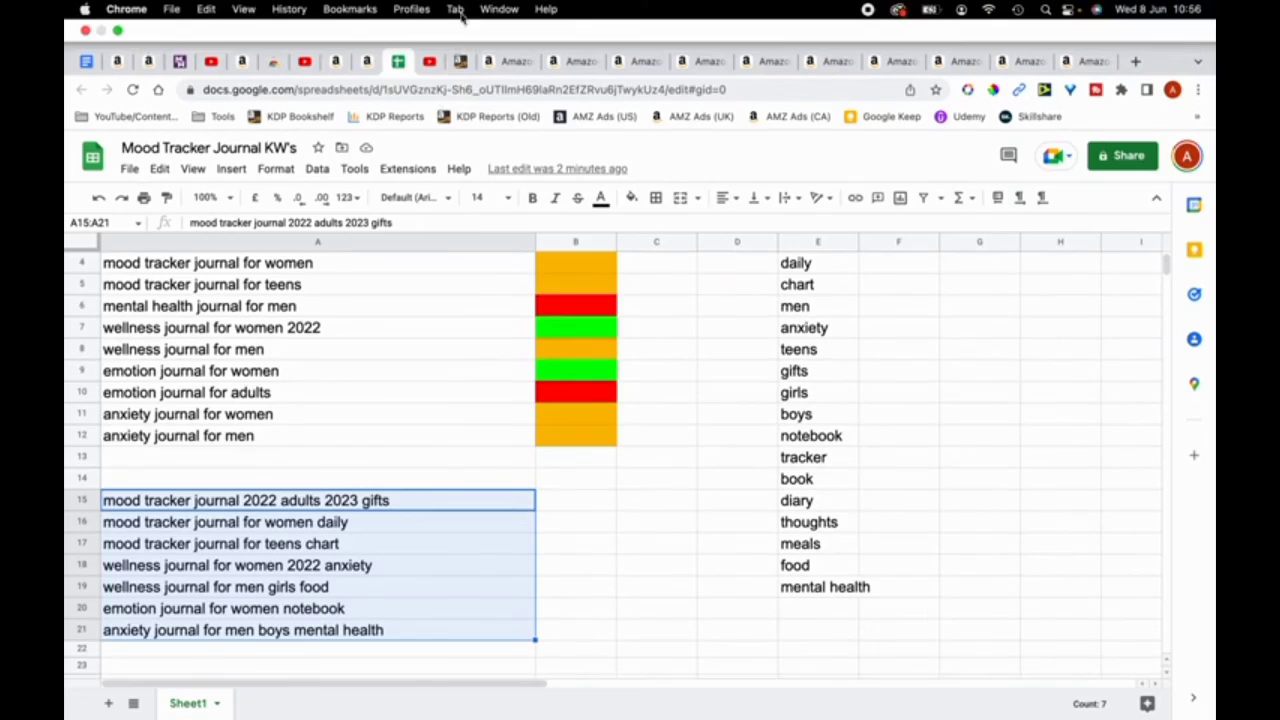
click(459, 63)
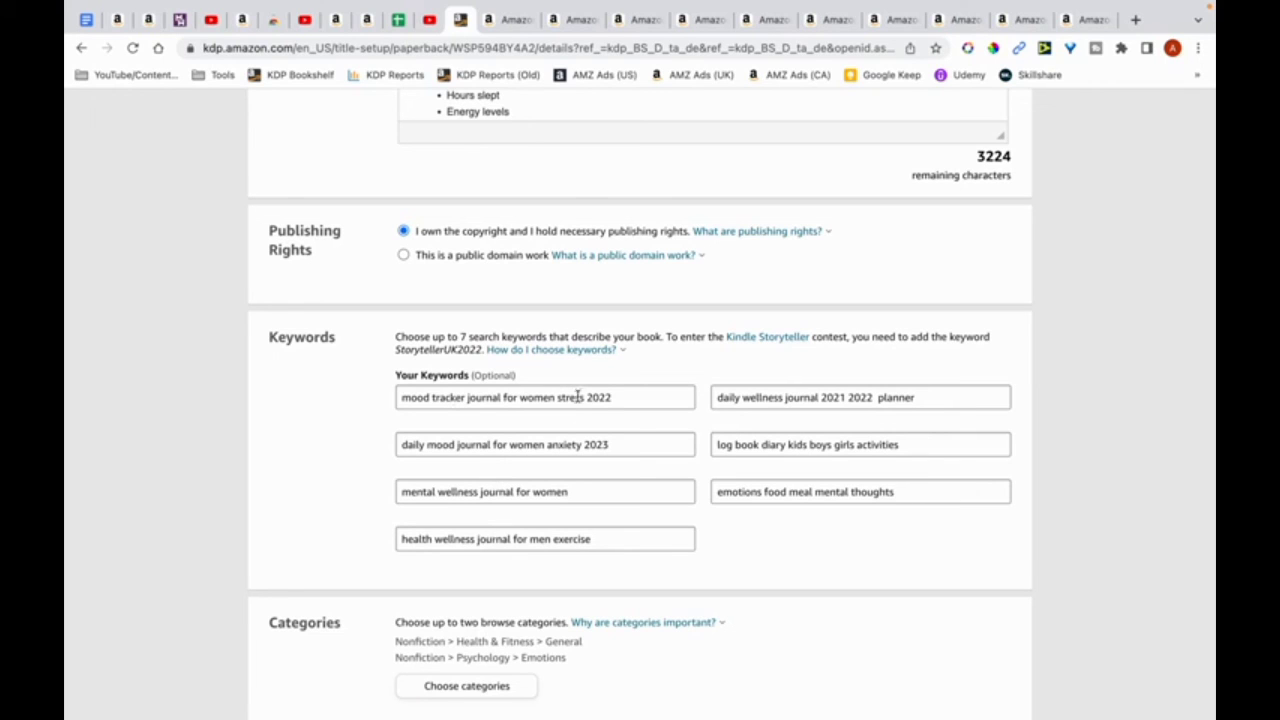
key(ctrl+shift+Tab)
key(ctrl+shift+Tab)
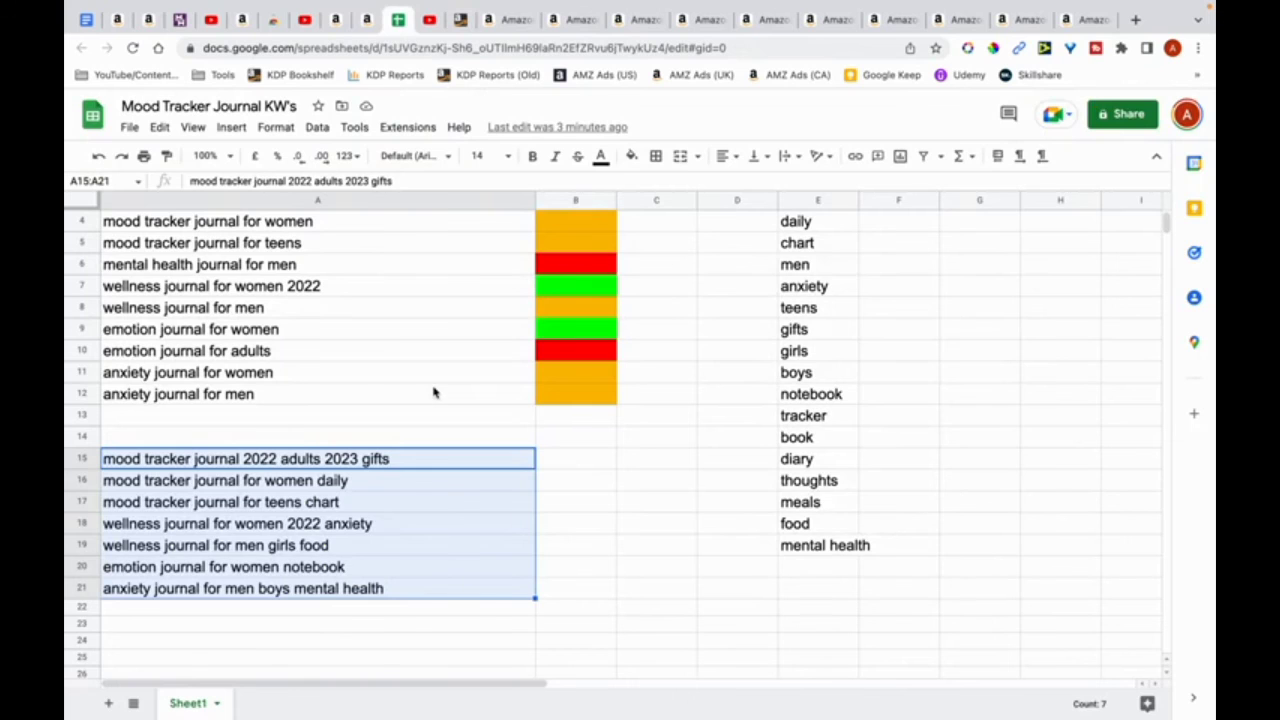